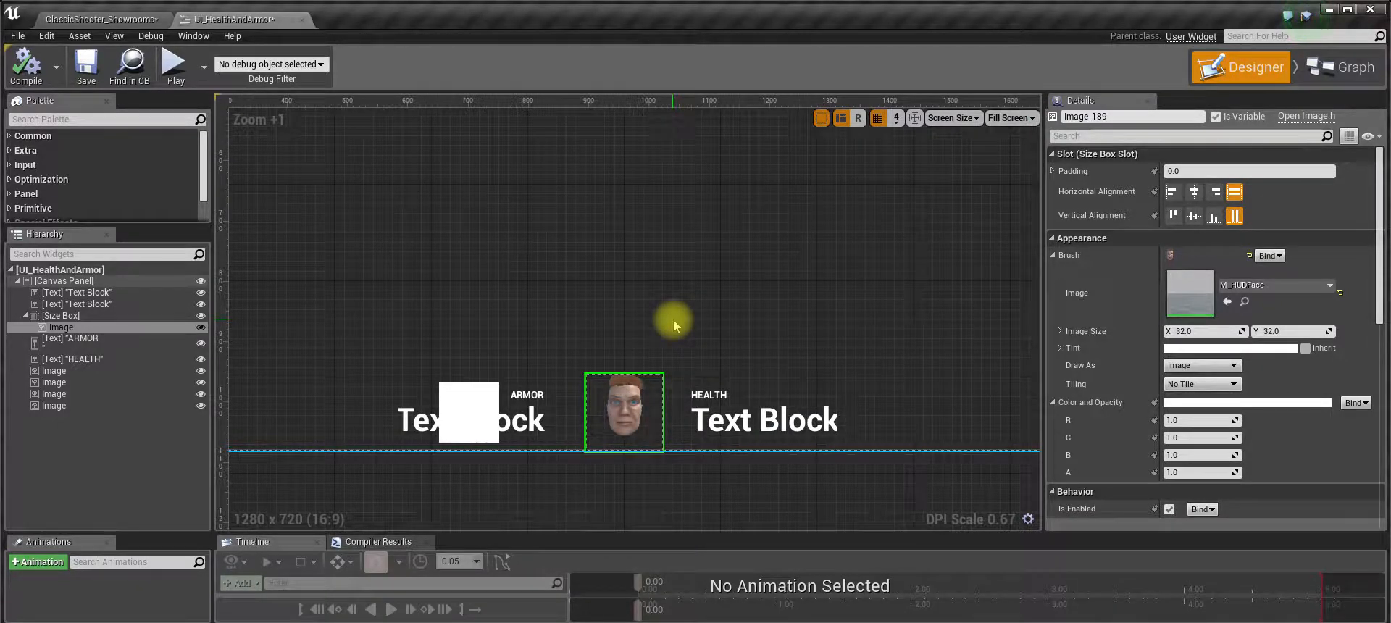
- Open the BP_Head blueprint from the FirstPersonCharacter/Character_Head folder of the level's content
{"action": "left_click", "coordinate": [102, 19]}
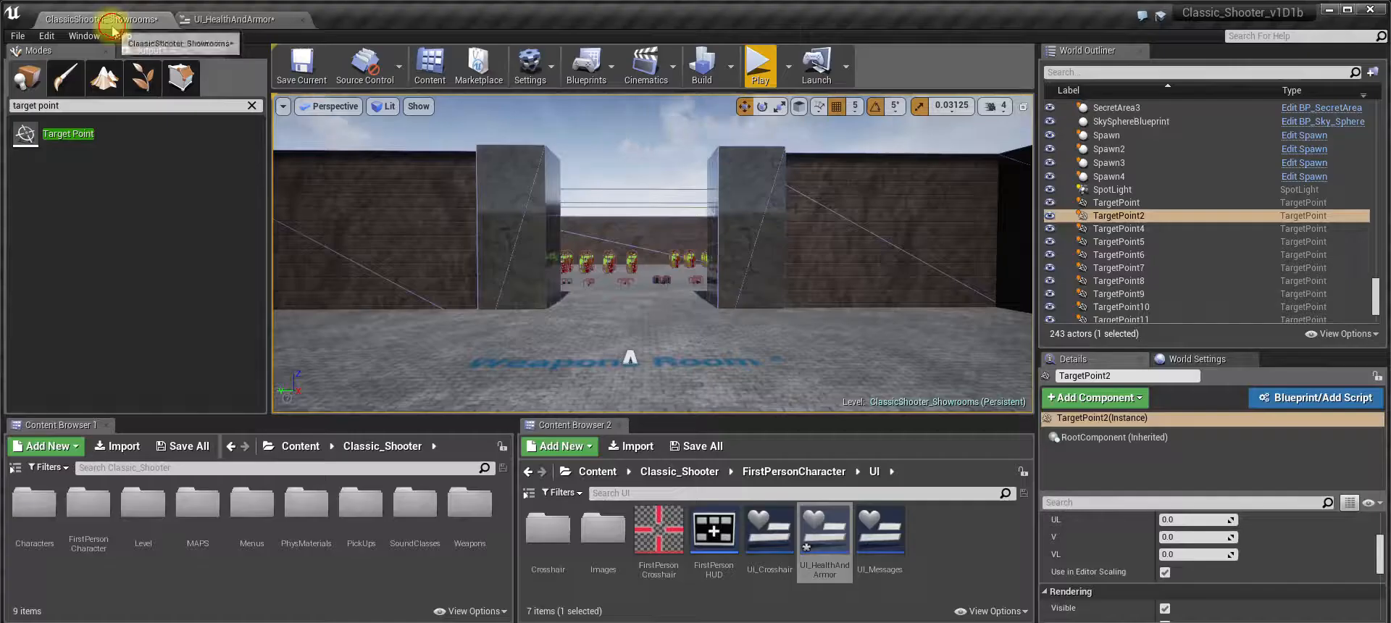
{"action": "left_click", "coordinate": [800, 473]}
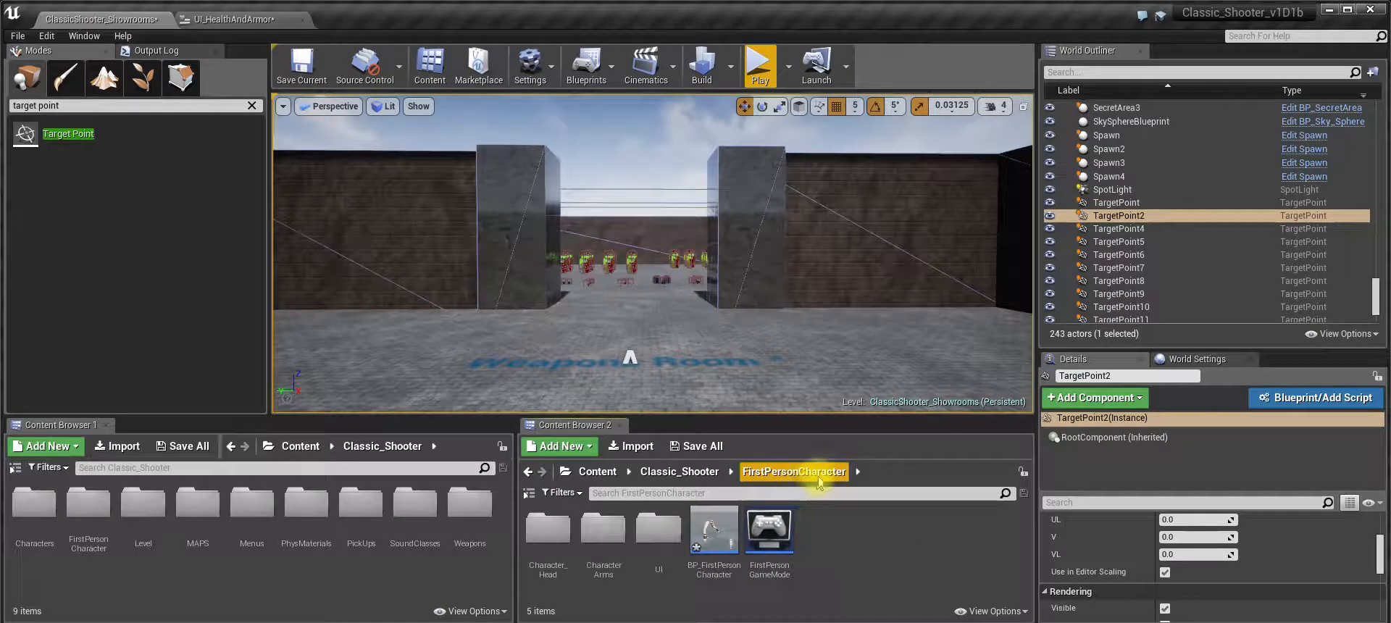
{"action": "double_click", "coordinate": [546, 566]}
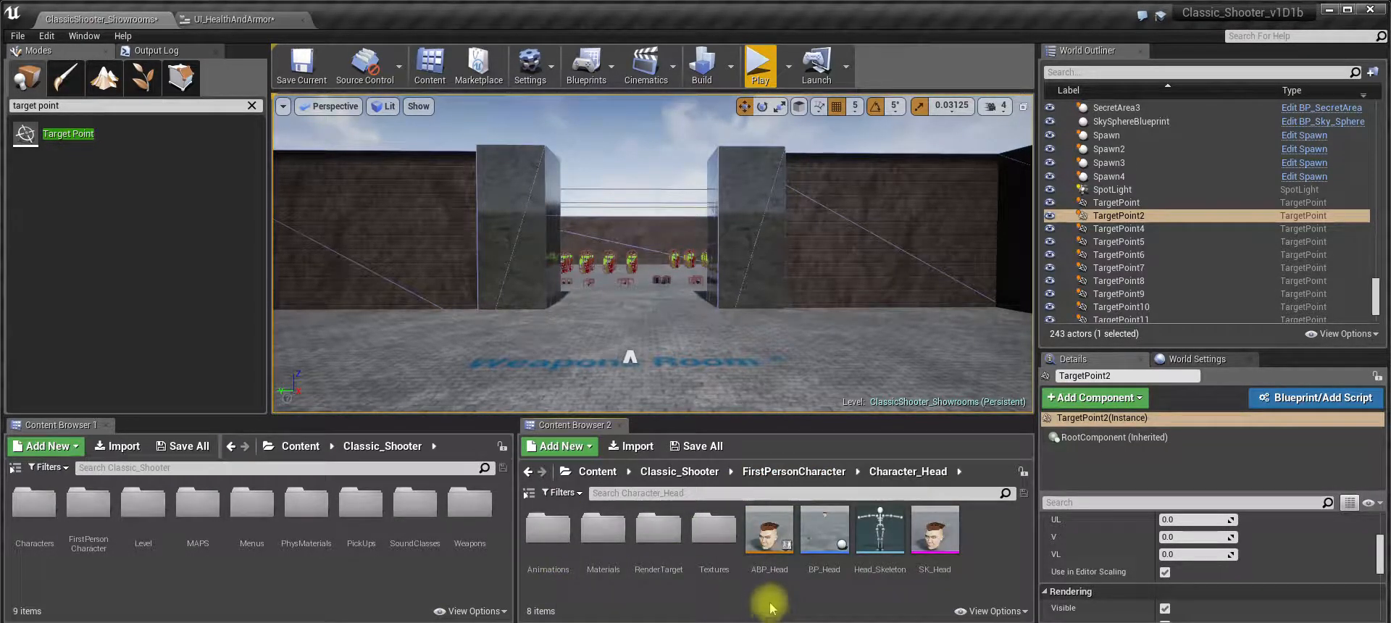
{"action": "double_click", "coordinate": [823, 547]}
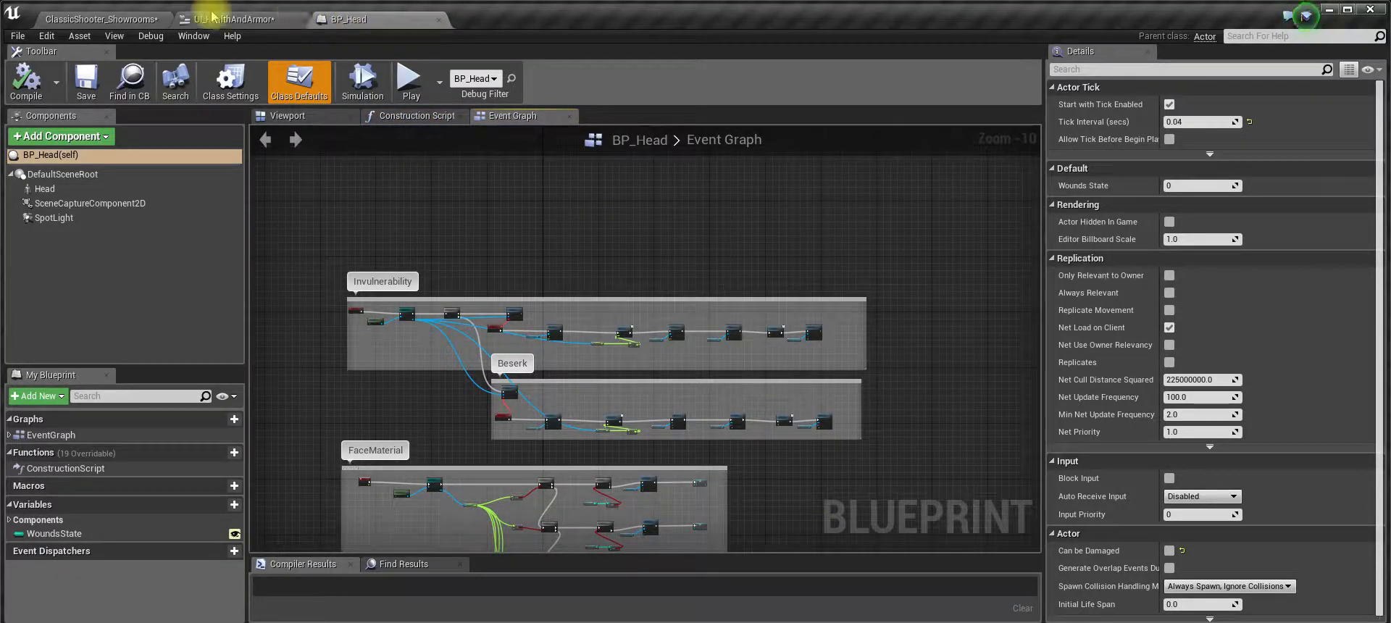
- Open the RT_HUDFaceTarget render target and the M_HUDFace material from the Character_Head/RenderTarget folder
{"action": "left_click", "coordinate": [122, 18]}
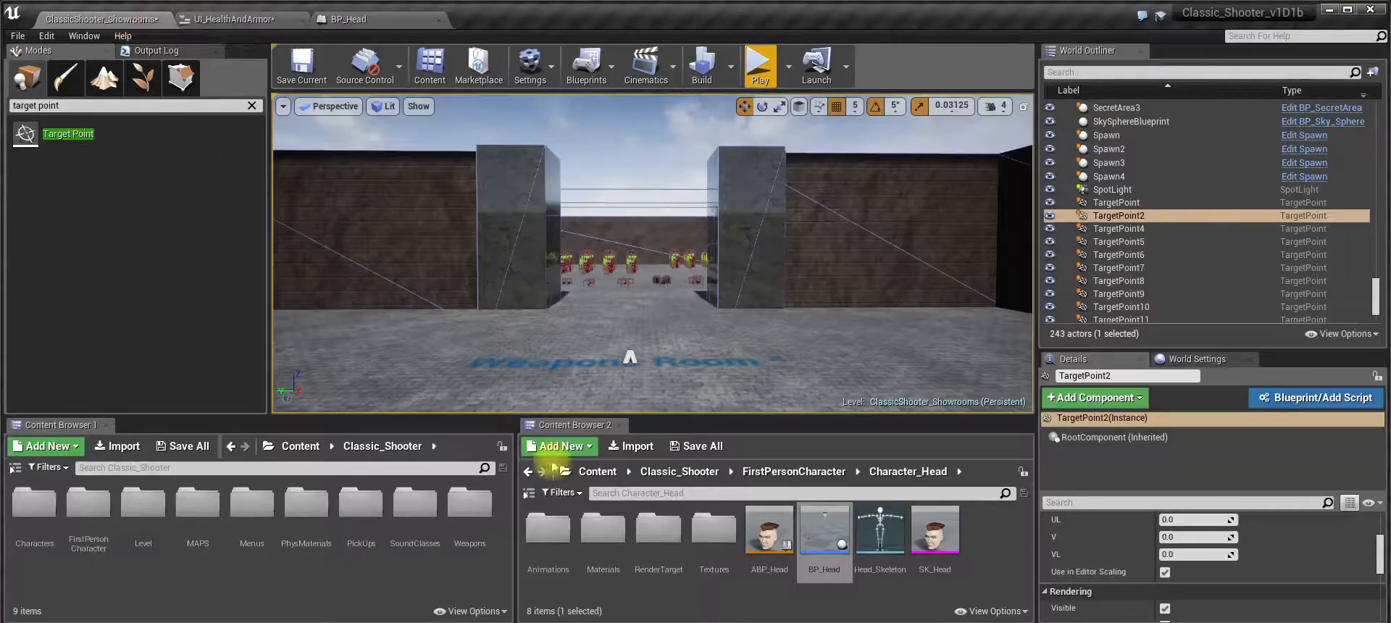
{"action": "double_click", "coordinate": [660, 529]}
{"action": "double_click", "coordinate": [610, 529]}
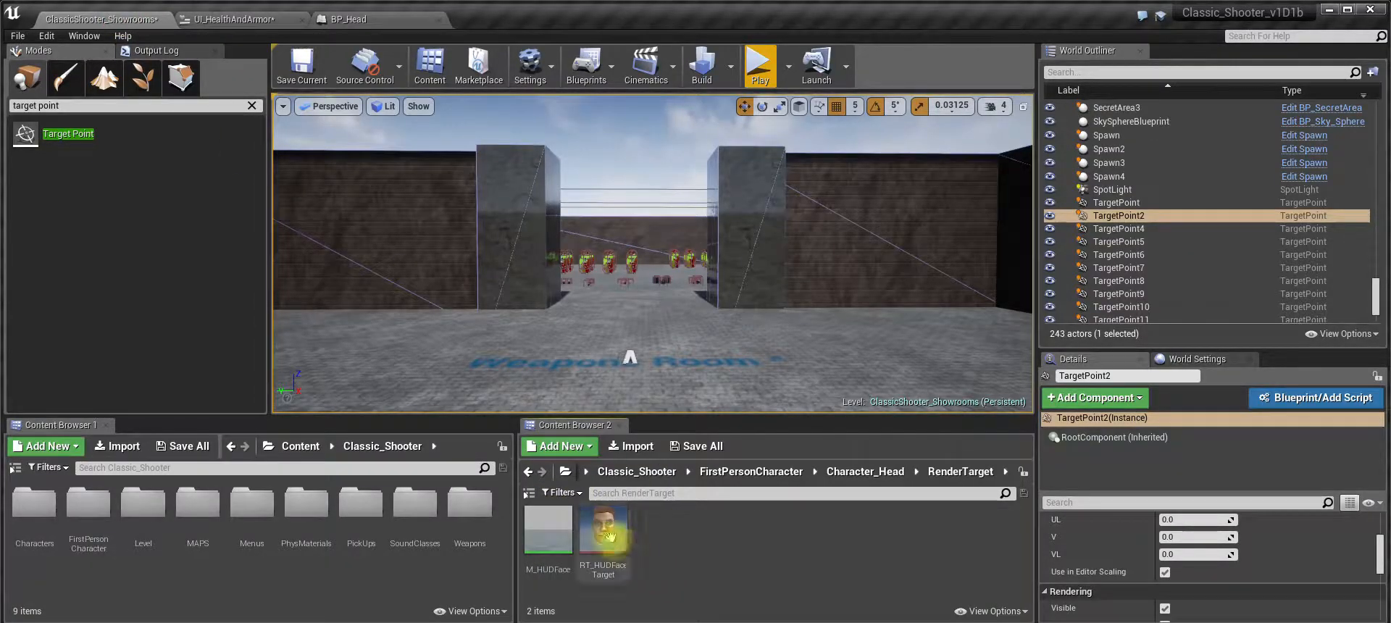
{"action": "left_click", "coordinate": [109, 18]}
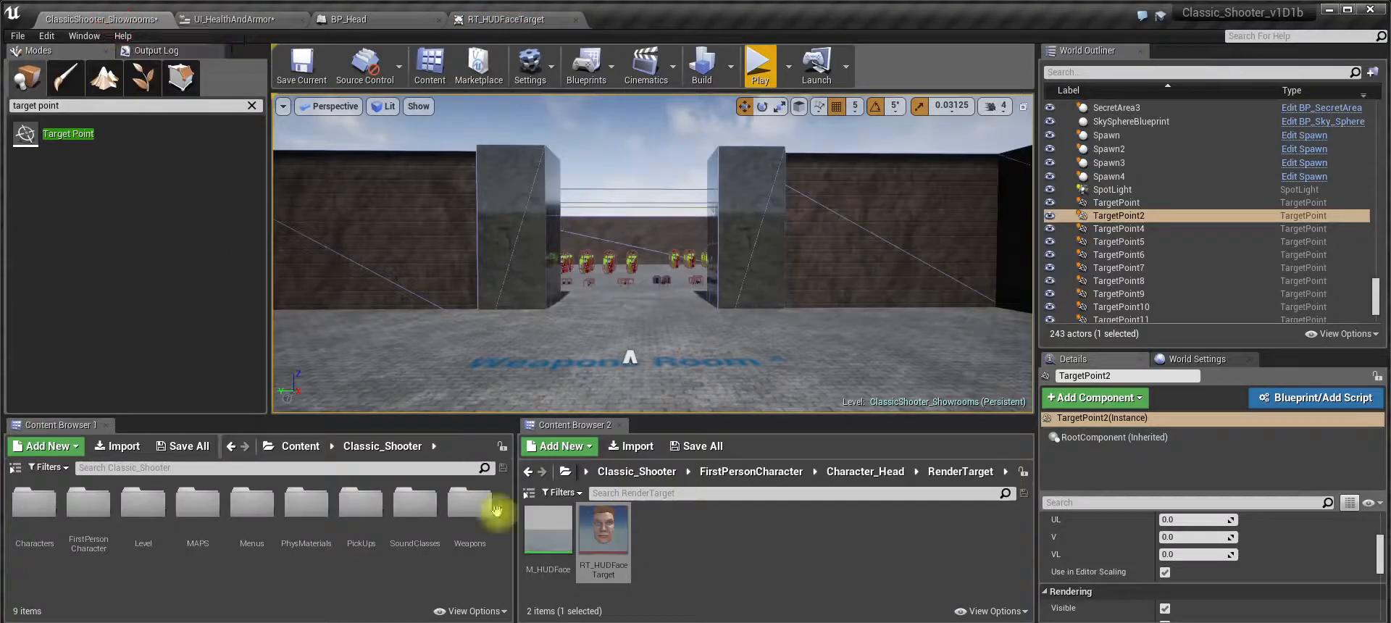
{"action": "double_click", "coordinate": [535, 530]}
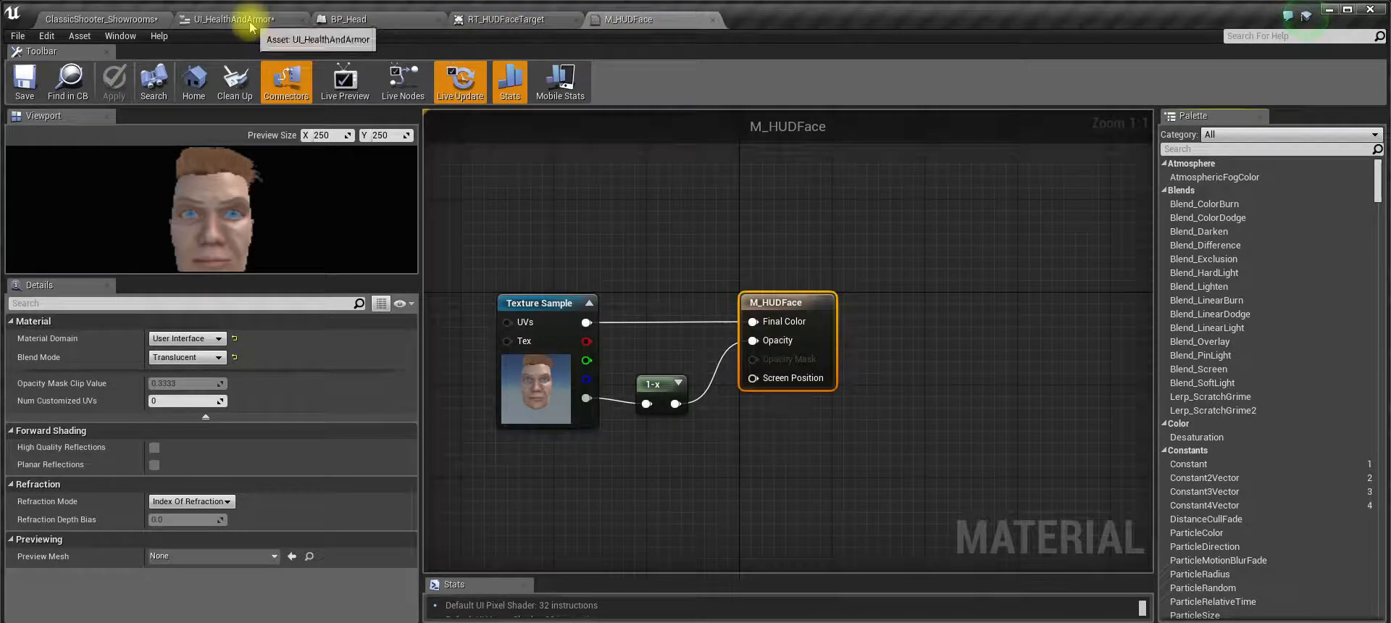
- Reorder the open editors so UI_HealthAndArmor comes after M_HUDFace, and return to the BP_Head blueprint
{"action": "left_click_drag", "start_coordinate": [242, 20], "coordinate": [627, 29]}
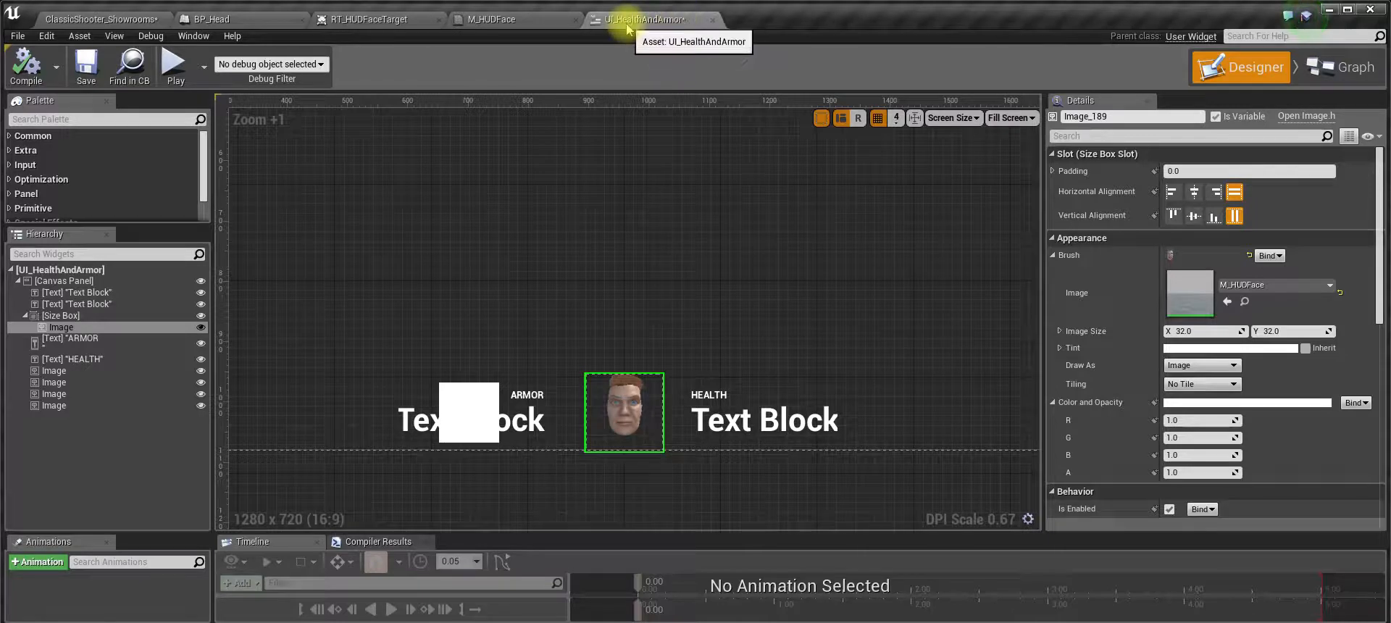
{"action": "left_click", "coordinate": [493, 19]}
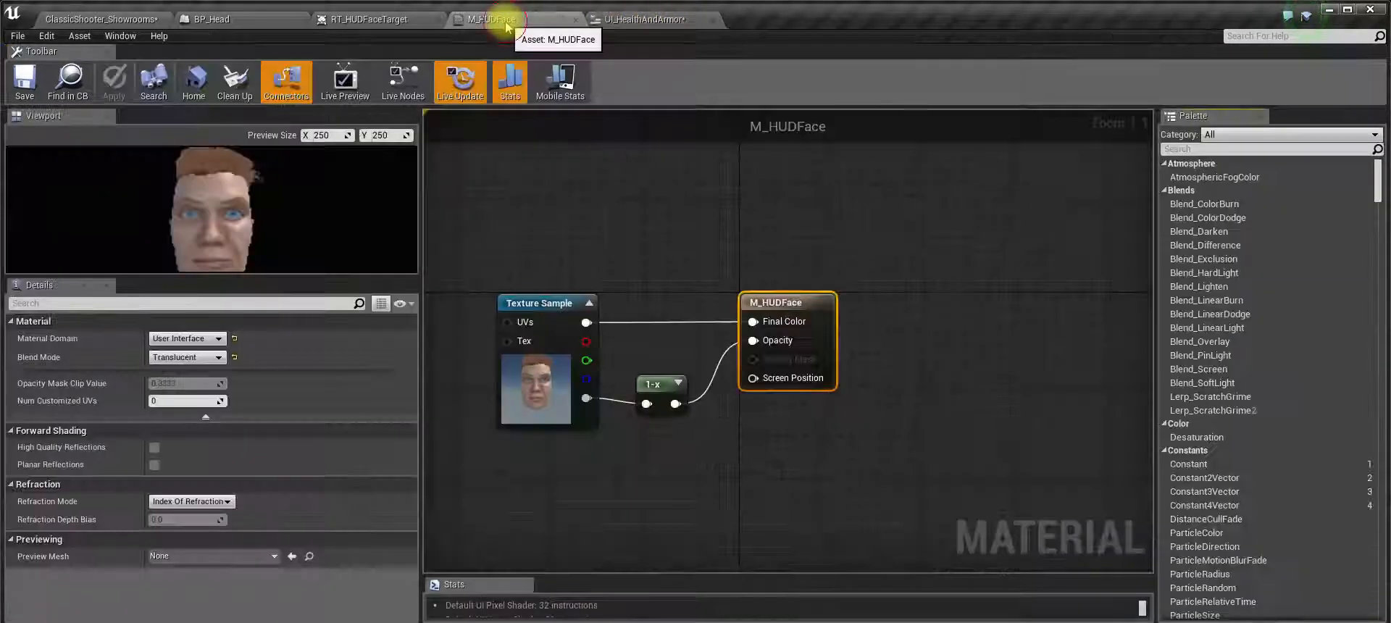
{"action": "left_click", "coordinate": [370, 20]}
{"action": "left_click", "coordinate": [231, 22]}
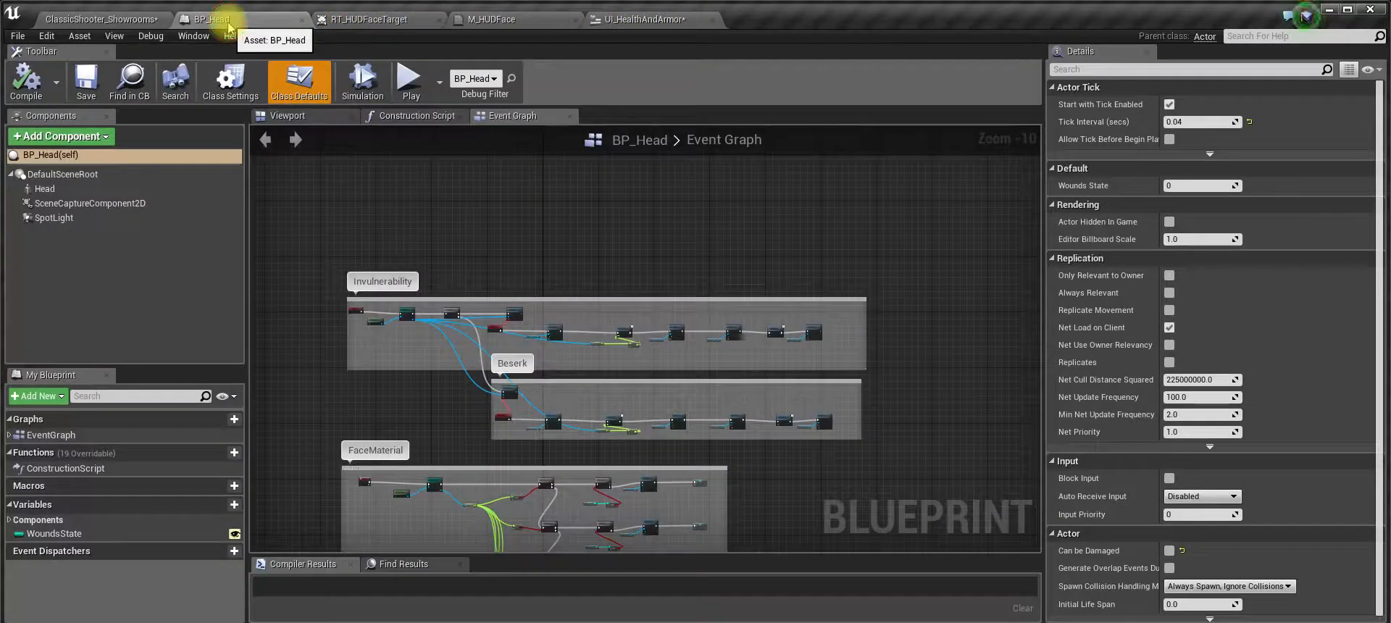
- View the head model in BP_Head's 3D preview up close and select its SceneCaptureComponent2D
{"action": "left_click", "coordinate": [290, 116]}
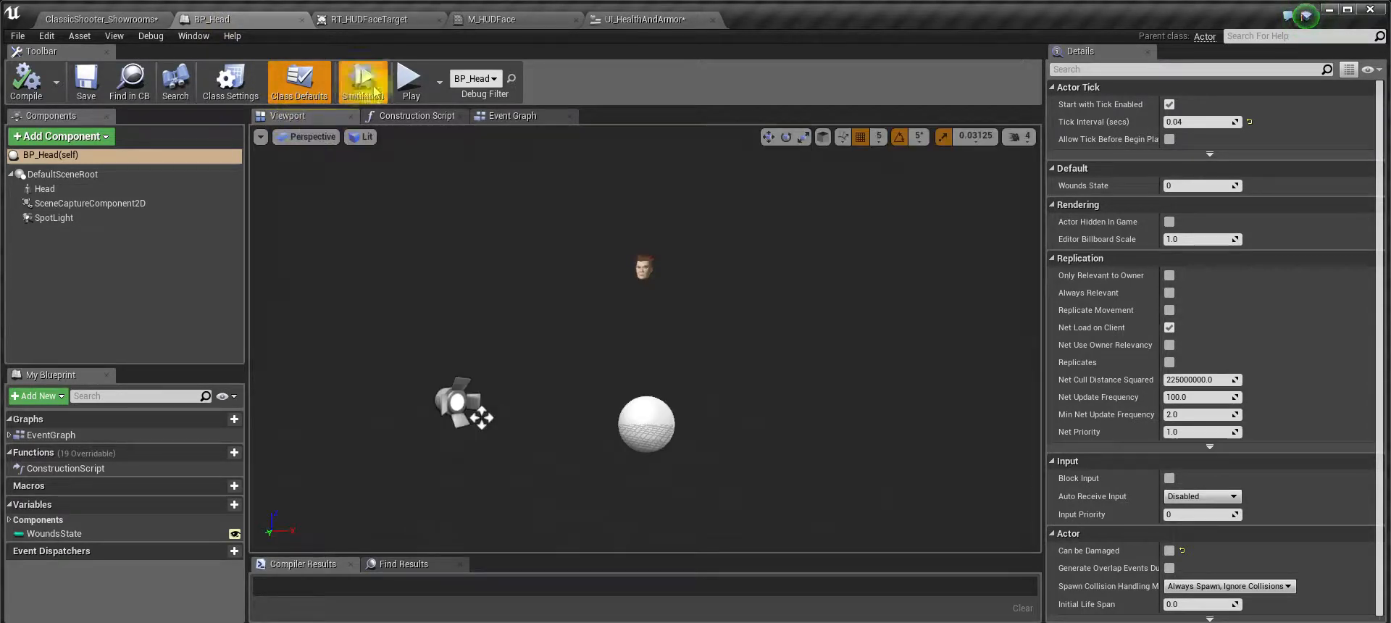
{"action": "scroll", "coordinate": [646, 277], "scroll_direction": "up", "scroll_amount": 3}
{"action": "scroll", "coordinate": [645, 277], "scroll_direction": "down", "scroll_amount": 2}
{"action": "middle_click_drag", "start_coordinate": [653, 270], "coordinate": [666, 203]}
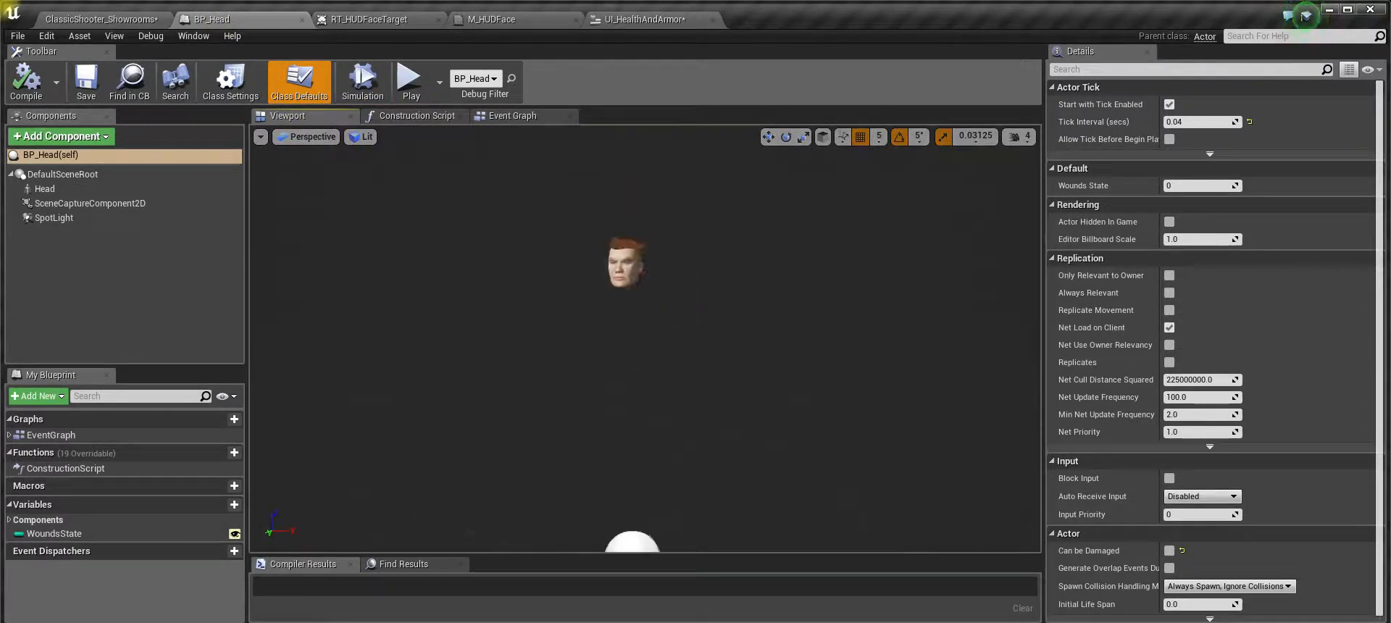
{"action": "scroll", "coordinate": [651, 266], "scroll_direction": "up", "scroll_amount": 4}
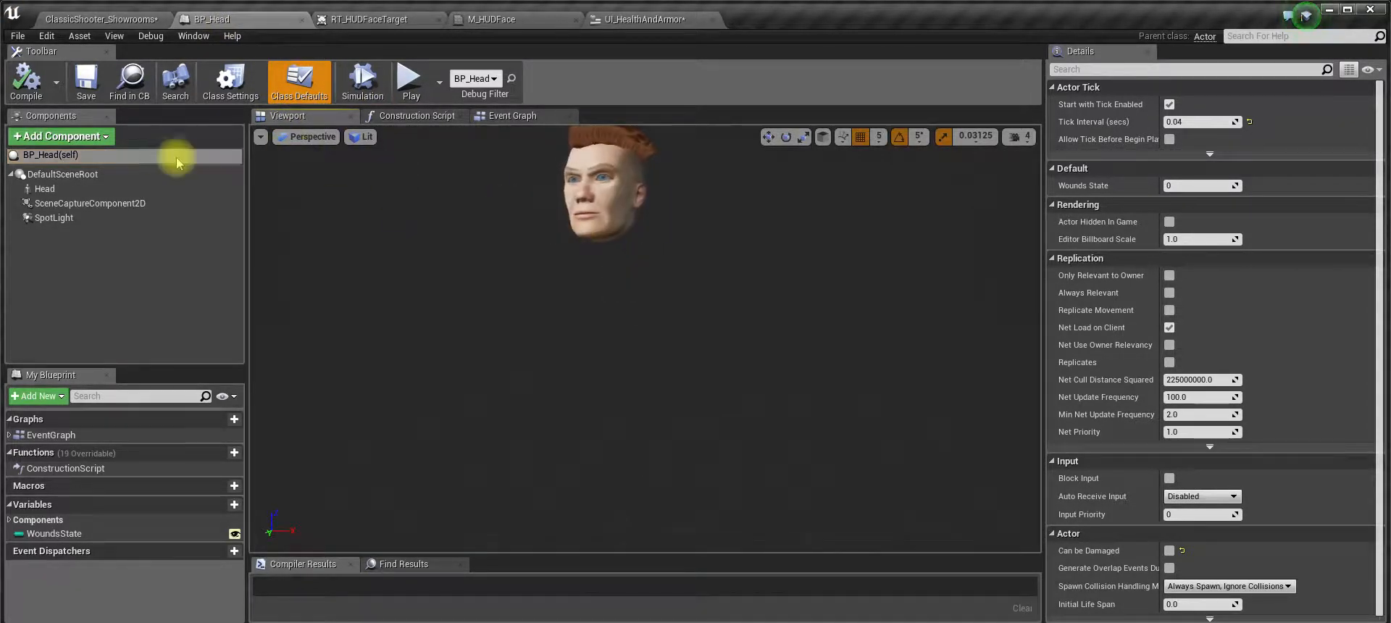
{"action": "left_click", "coordinate": [85, 203]}
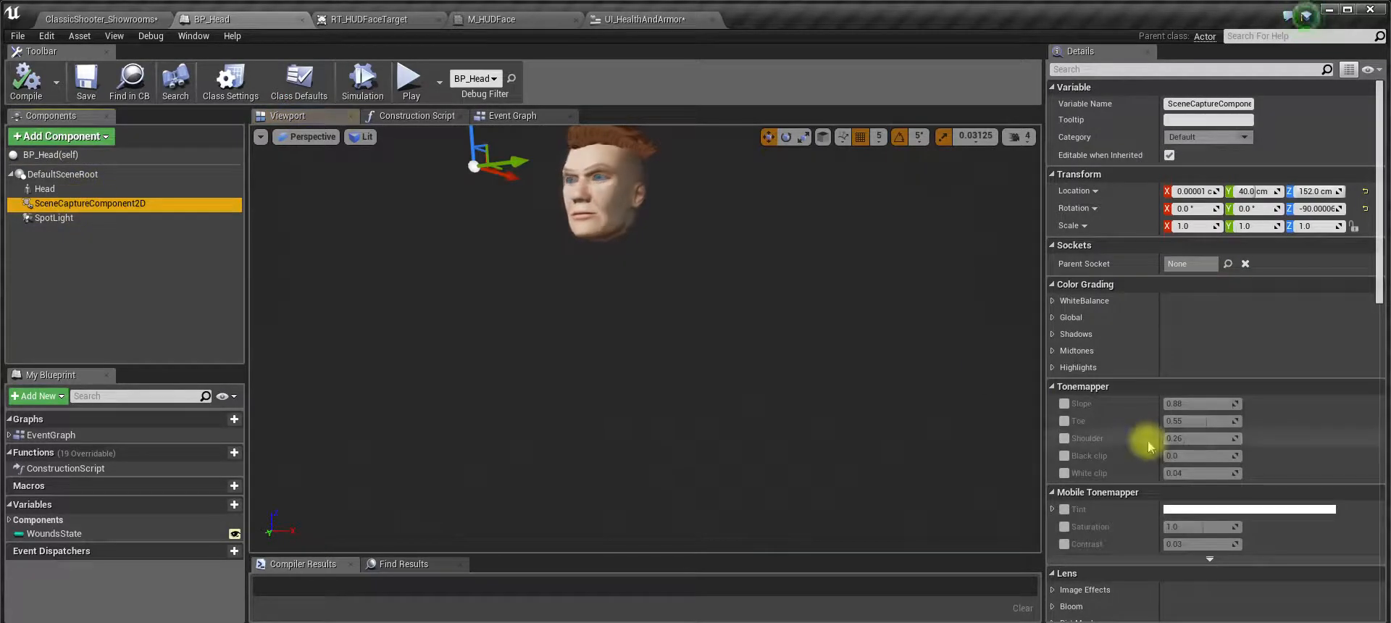
- Find the Scene Capture 2D actor with the search "cap" and place it on the showroom floor beside the room entrance
{"action": "left_click", "coordinate": [115, 20]}
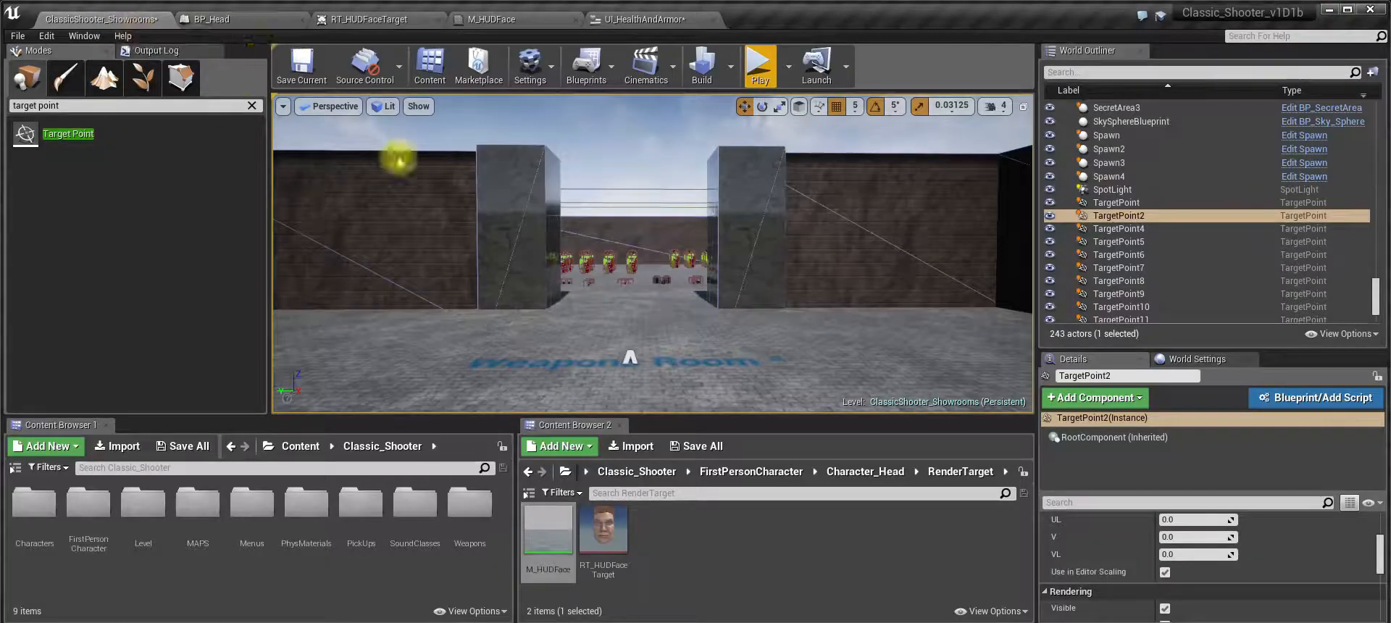
{"action": "left_click", "coordinate": [73, 107]}
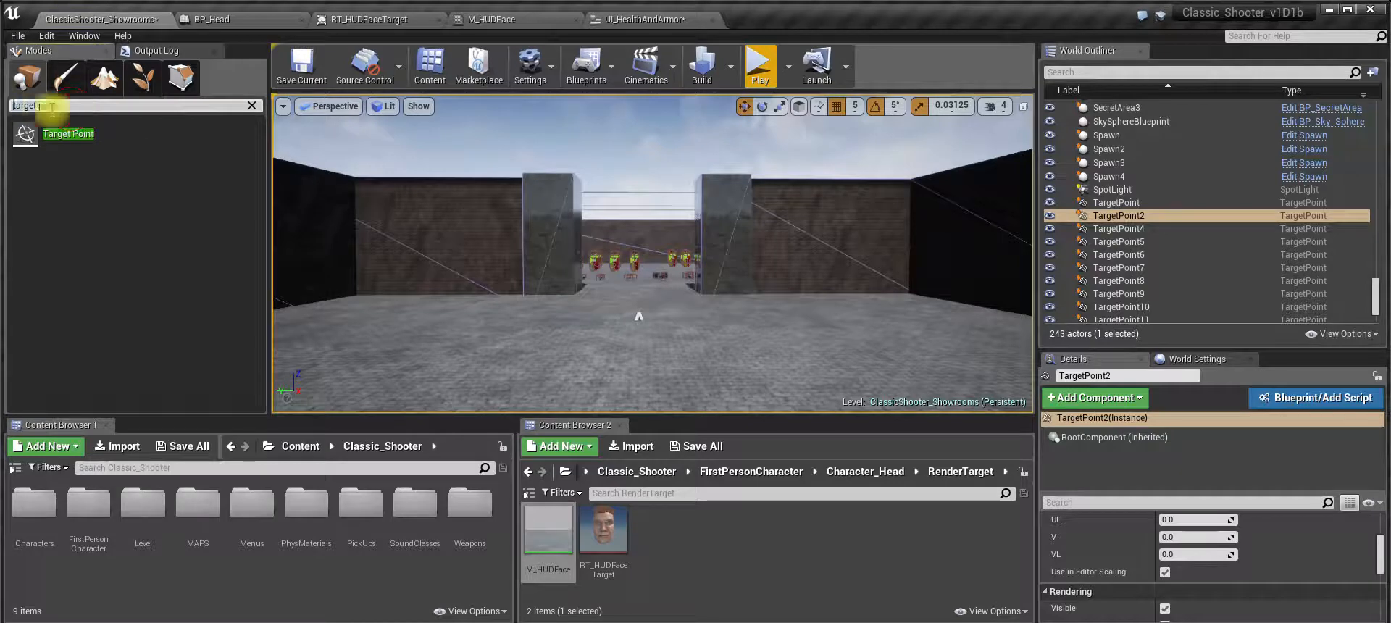
{"action": "type", "text": "cap"}
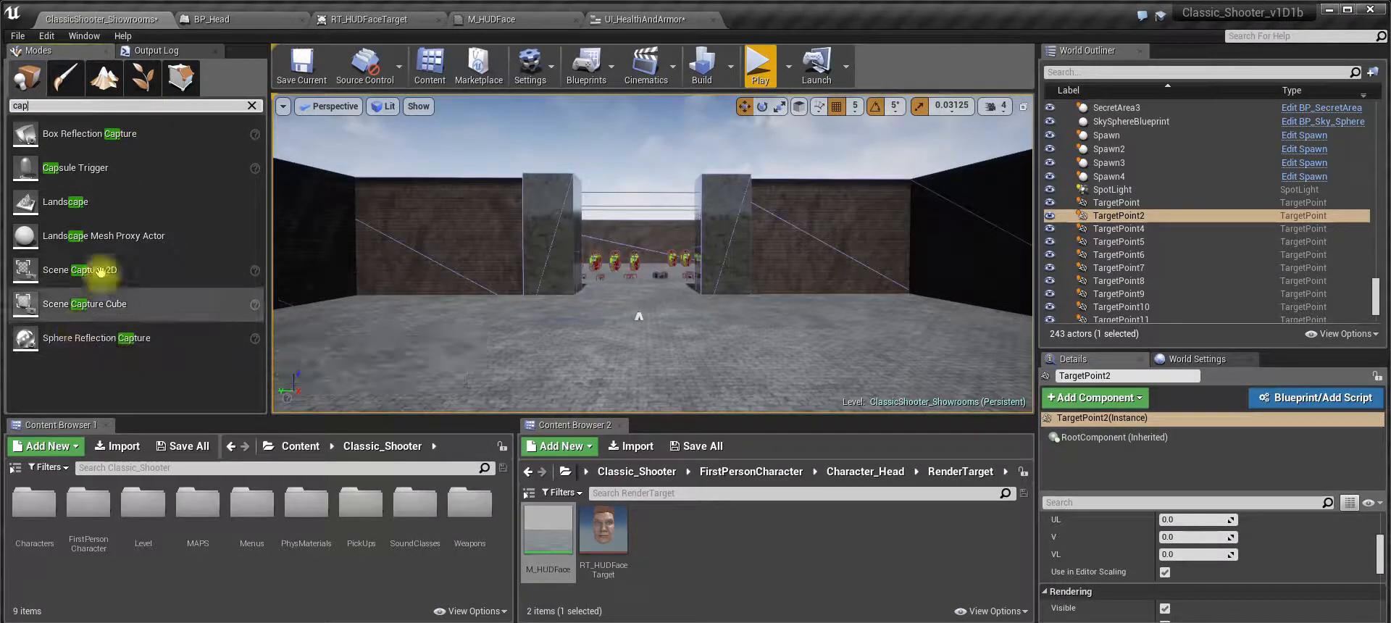
{"action": "left_click_drag", "start_coordinate": [56, 274], "coordinate": [785, 343]}
{"action": "left_click_drag", "start_coordinate": [793, 291], "coordinate": [724, 304], "text": "alt"}
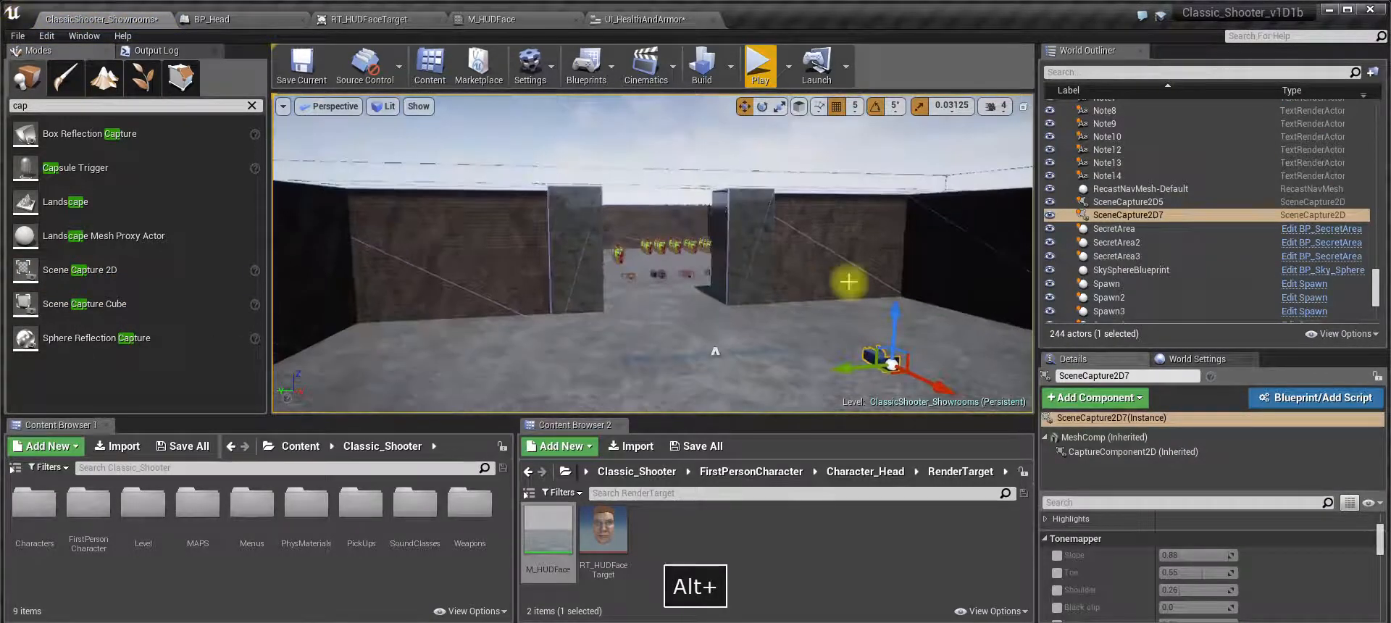
{"action": "key", "text": "f"}
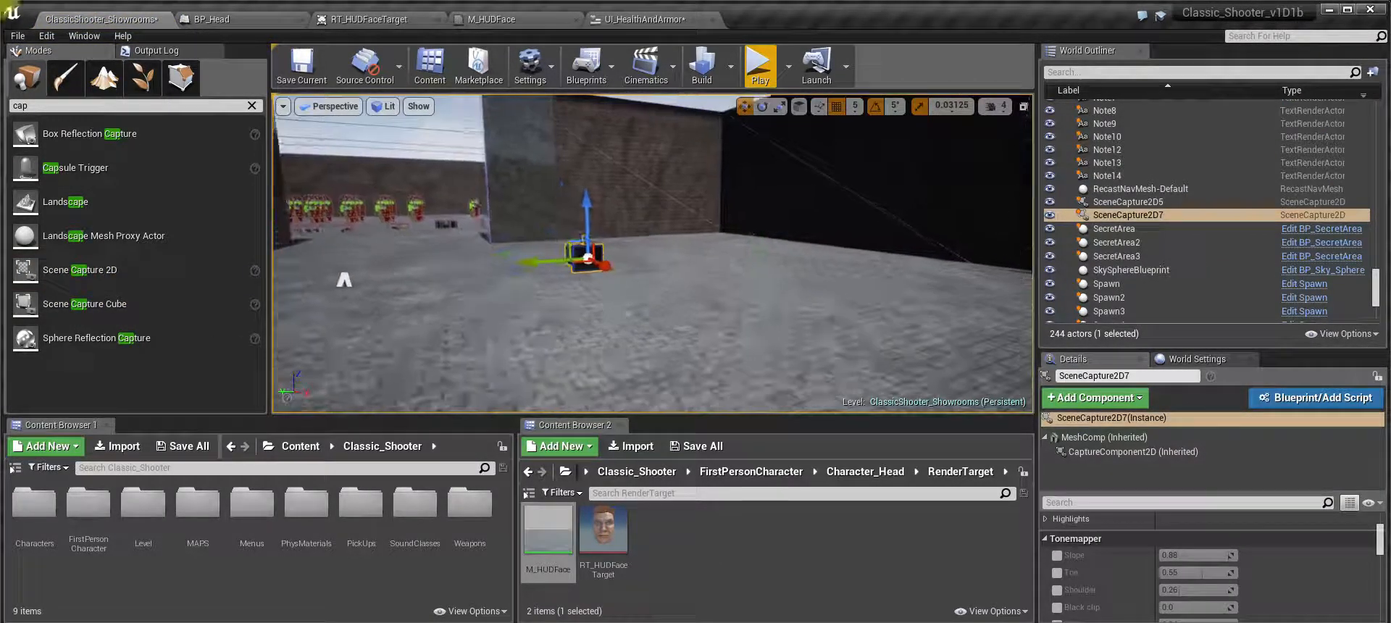
- Examine the projection and scene capture settings of BP_Head's SceneCaptureComponent2D, including its texture target
{"action": "left_click", "coordinate": [220, 22]}
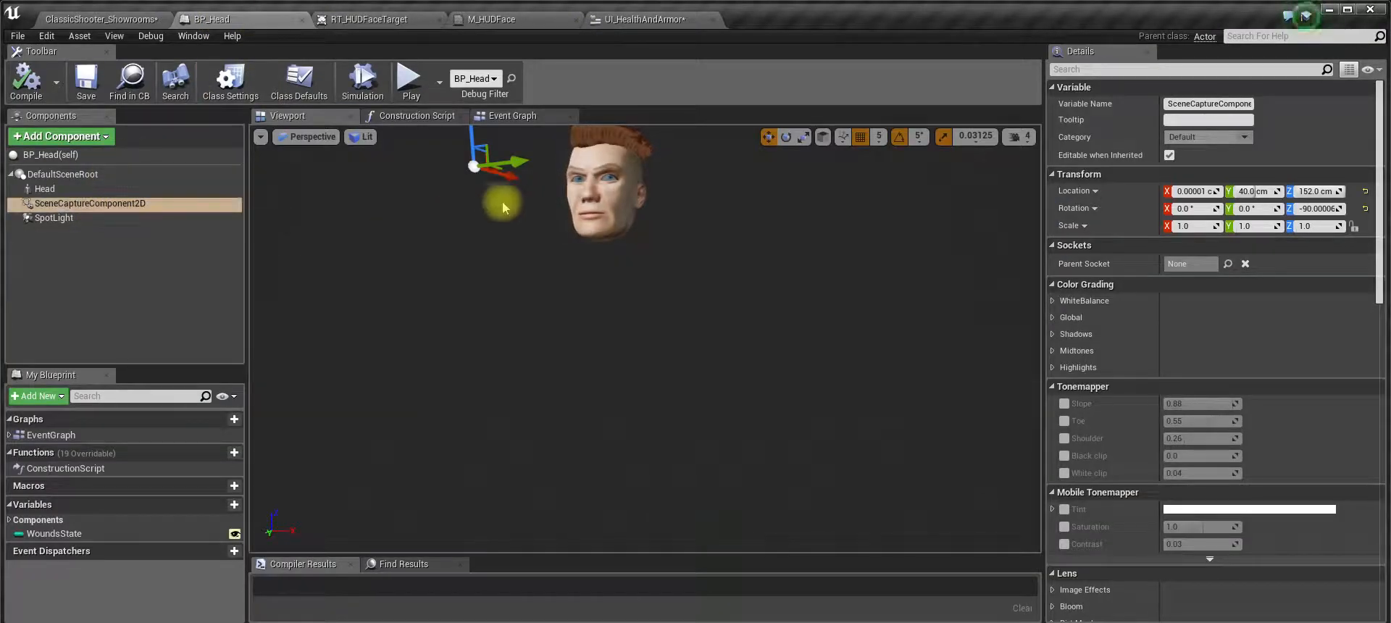
{"action": "left_click", "coordinate": [540, 328]}
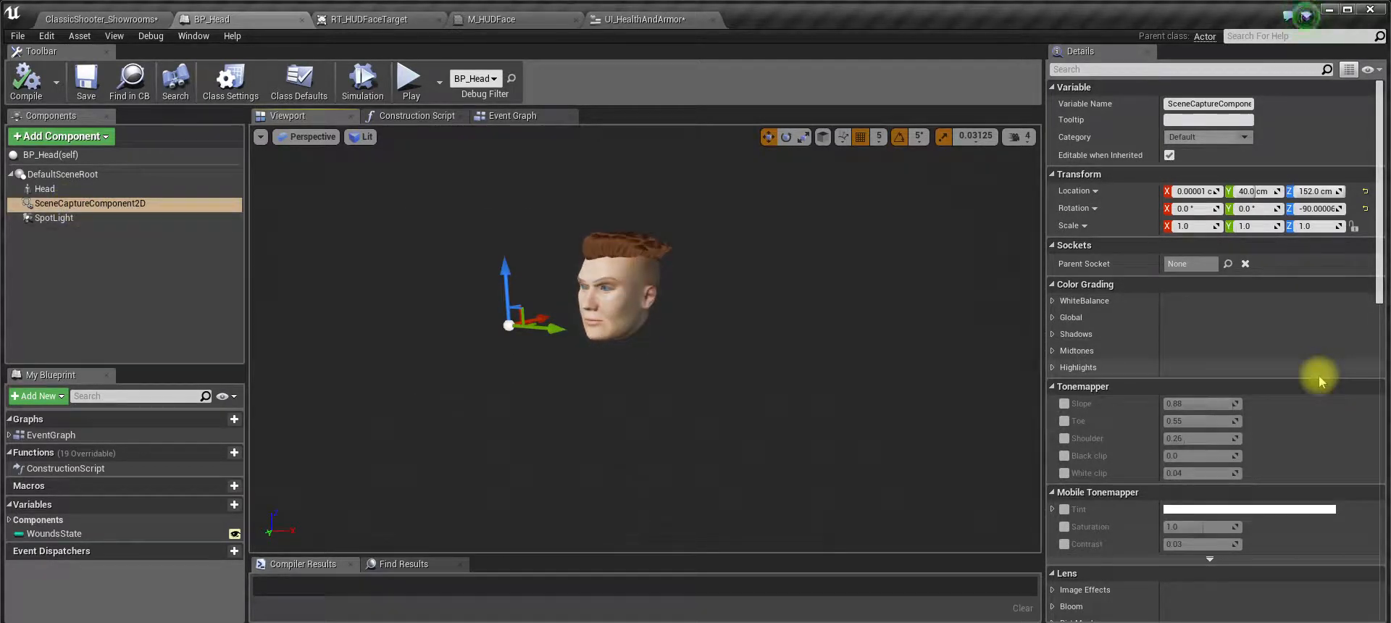
{"action": "scroll", "coordinate": [1320, 378], "scroll_direction": "down", "scroll_amount": 7}
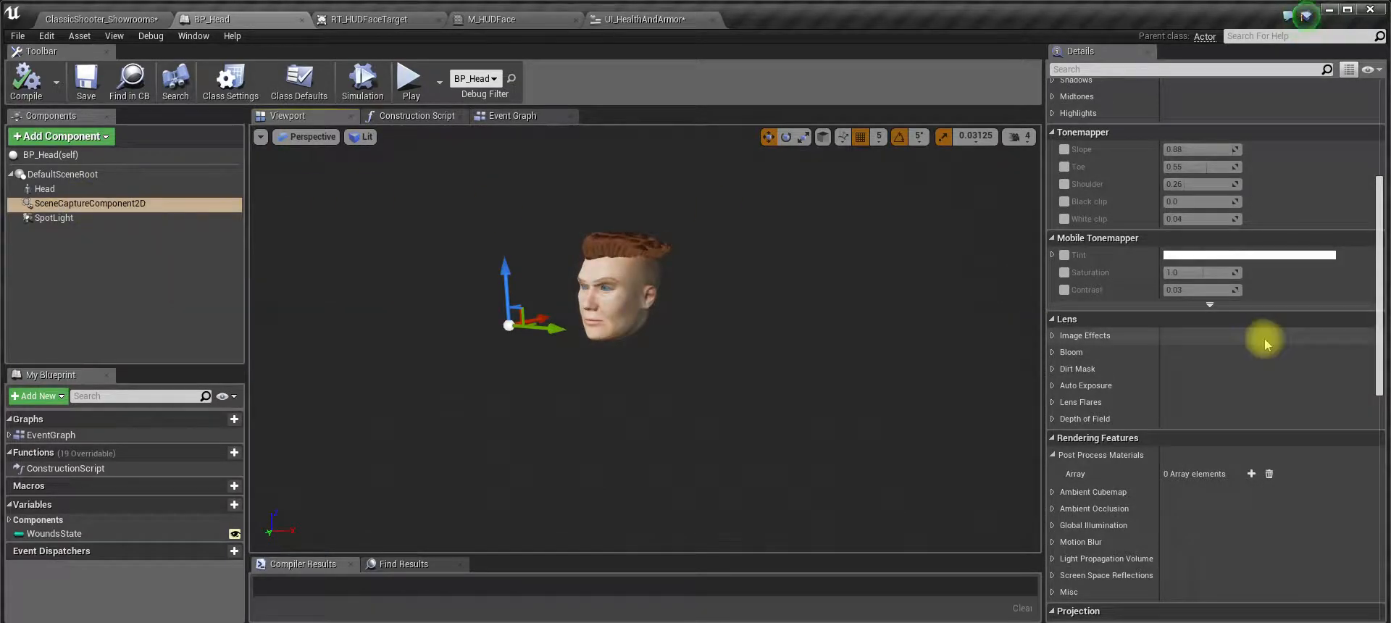
{"action": "scroll", "coordinate": [1275, 340], "scroll_direction": "down", "scroll_amount": 5}
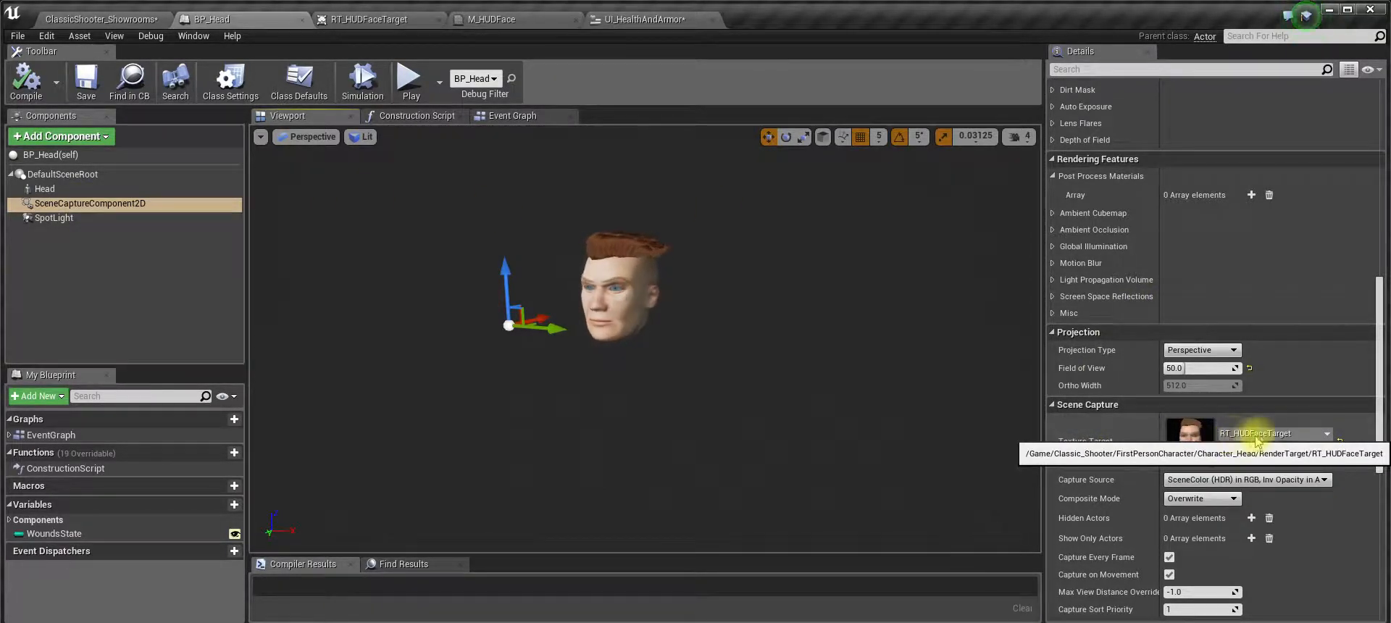
- Compare the live image in the RT_HUDFaceTarget render target with the captured head in BP_Head
{"action": "left_click", "coordinate": [367, 19]}
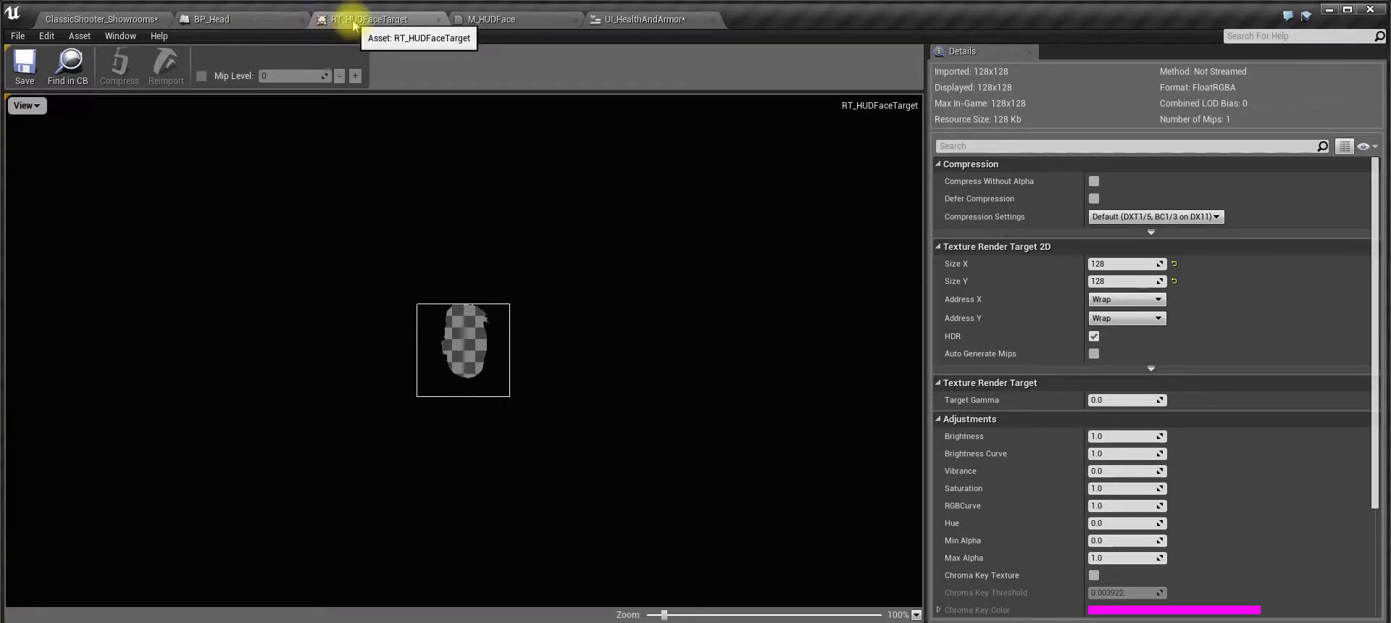
{"action": "left_click", "coordinate": [272, 21]}
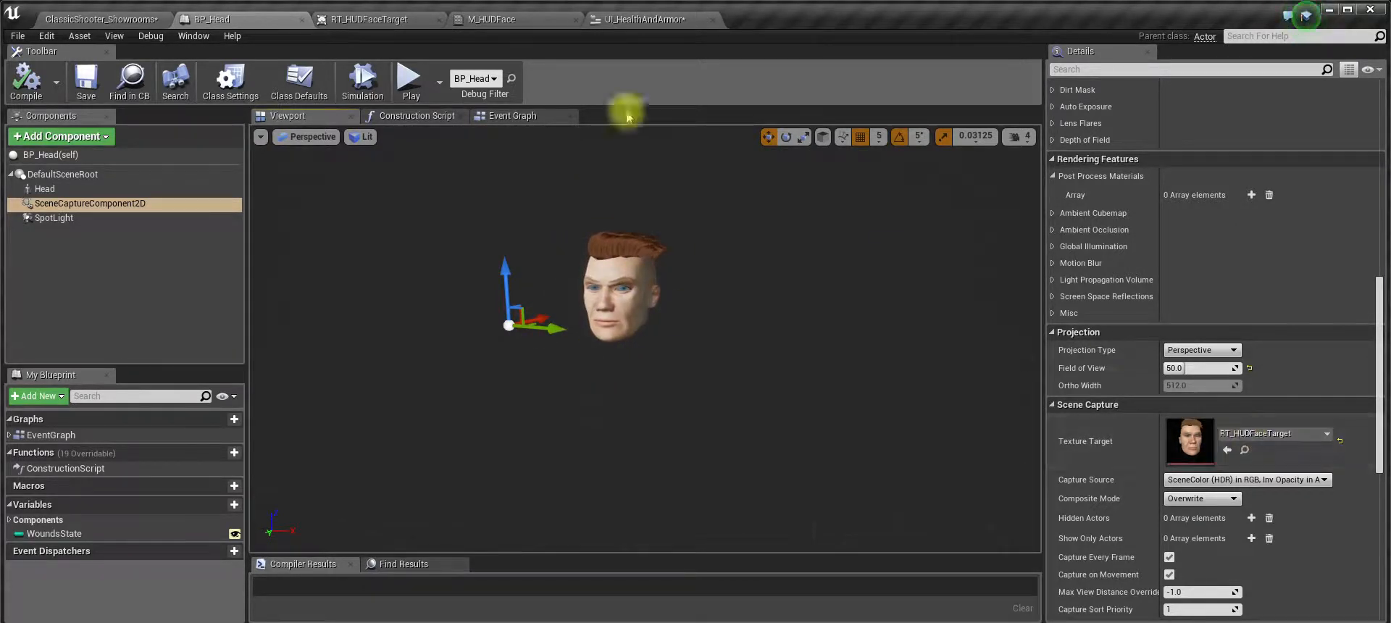
{"action": "left_click", "coordinate": [364, 20]}
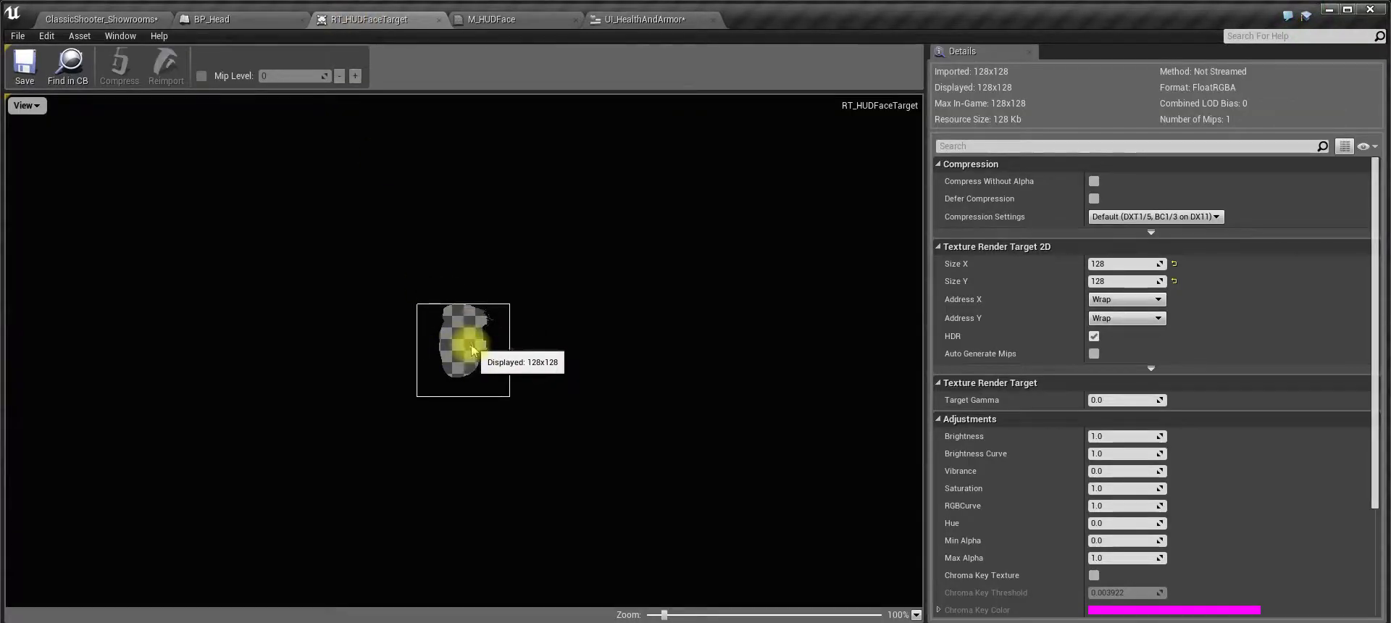
{"action": "left_click", "coordinate": [279, 20]}
{"action": "left_click", "coordinate": [381, 20]}
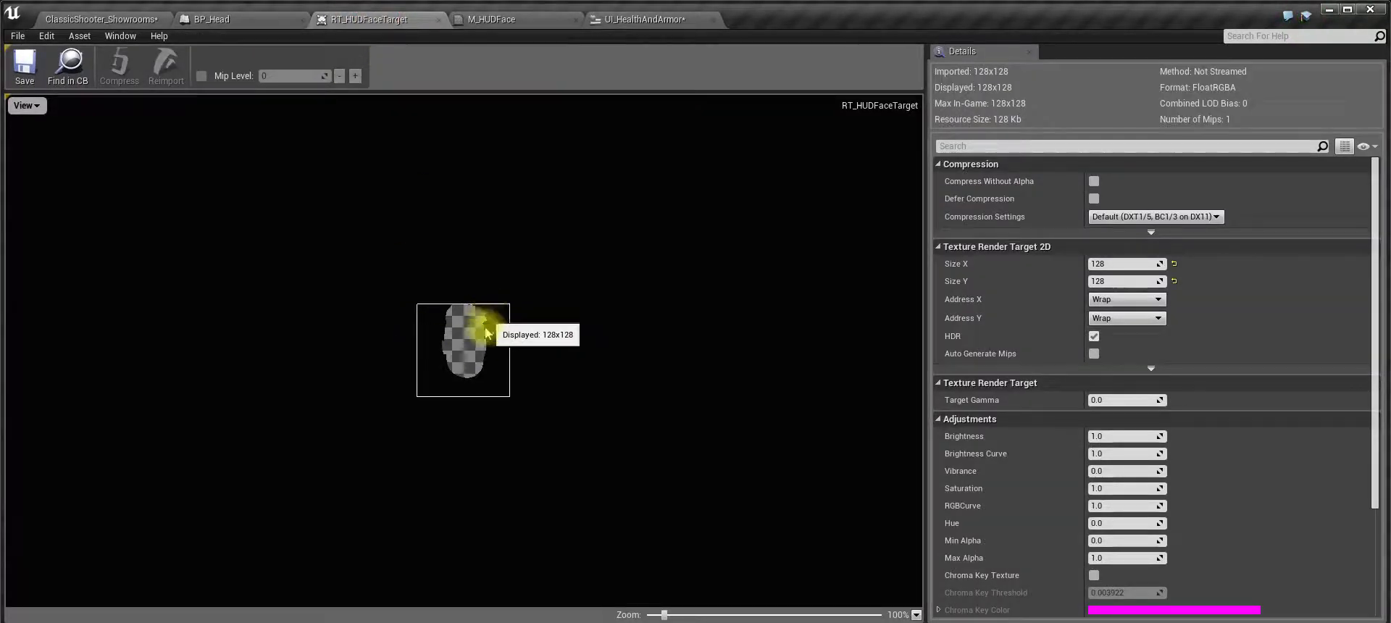
{"action": "left_click", "coordinate": [269, 20]}
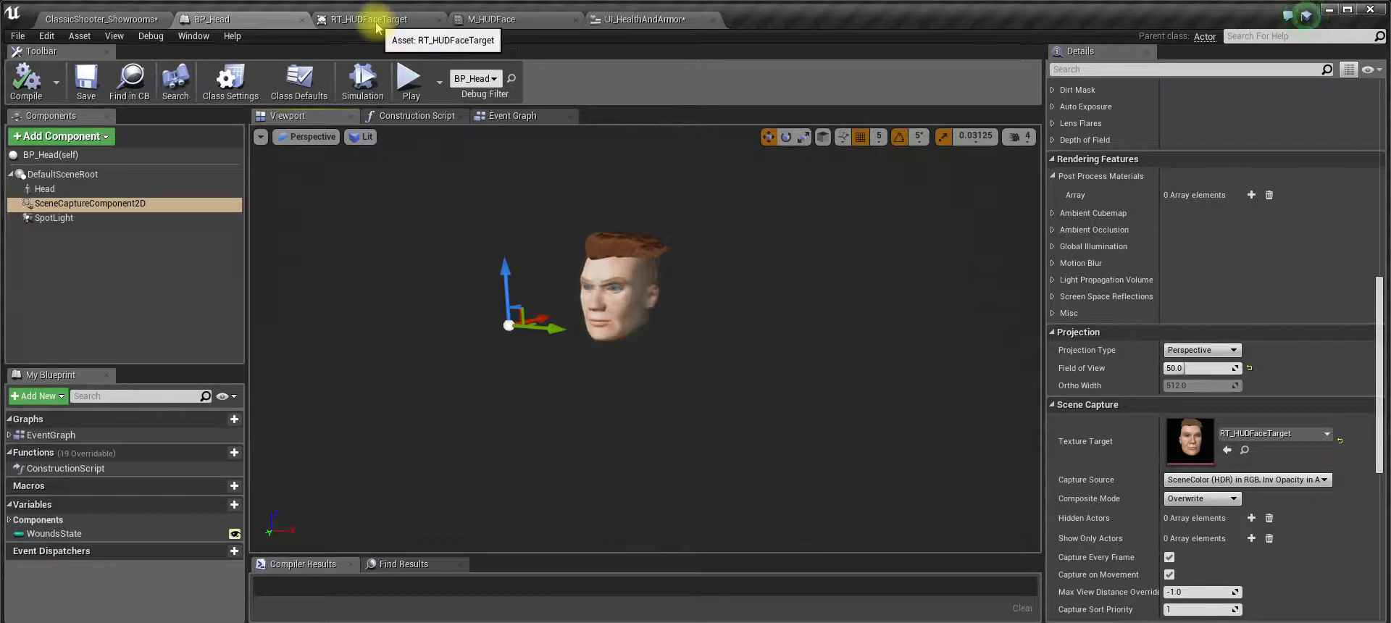
{"action": "left_click", "coordinate": [377, 27]}
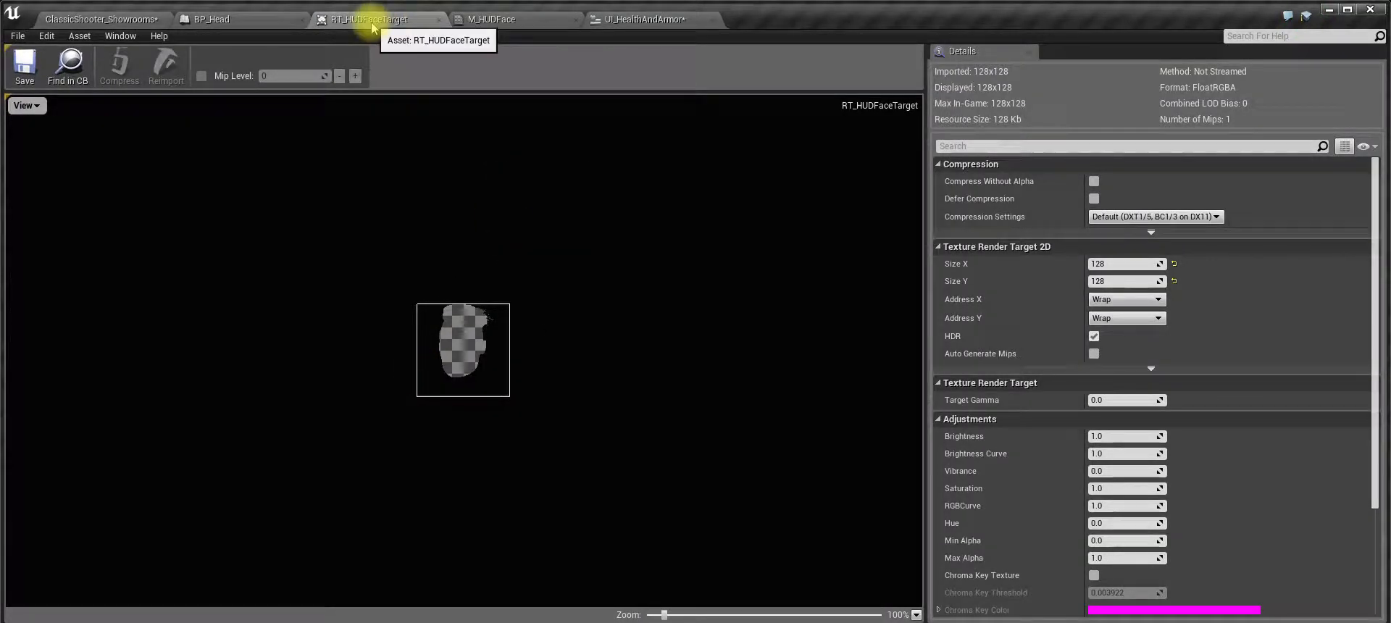
- Trace the face image through the M_HUDFace material, the UI_HealthAndArmor widget and the render target back to BP_Head's scene capture component
{"action": "left_click", "coordinate": [496, 26]}
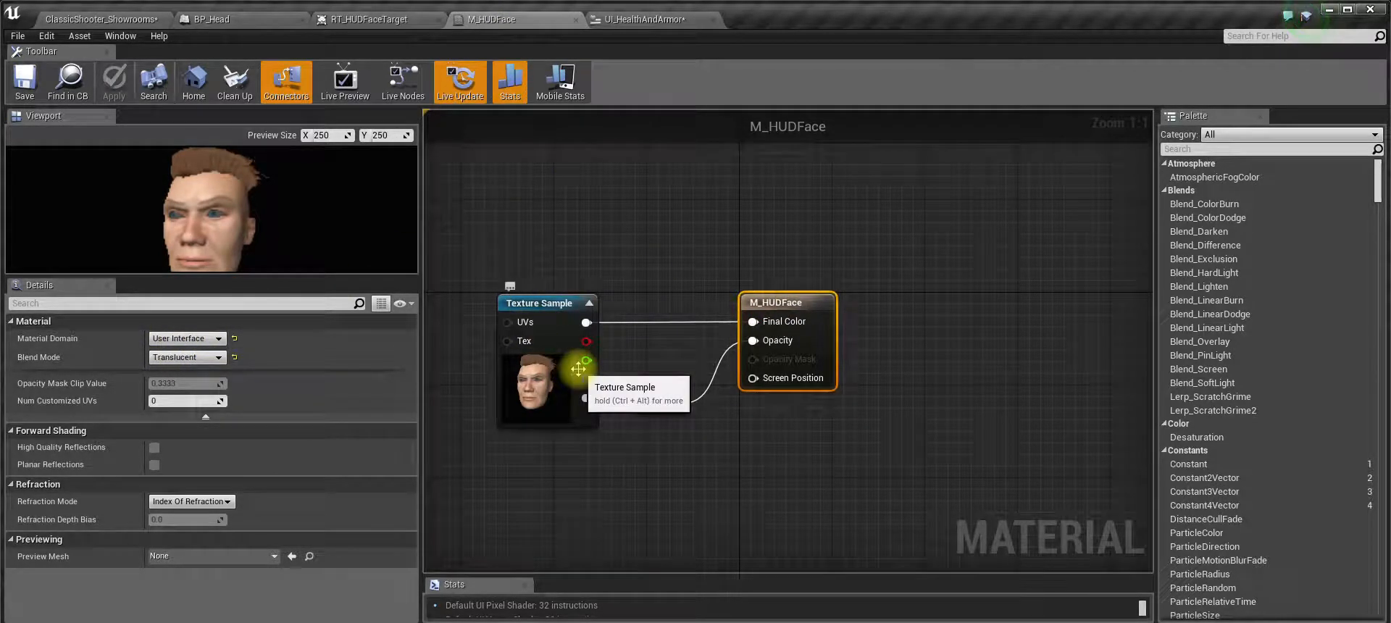
{"action": "left_click", "coordinate": [648, 18]}
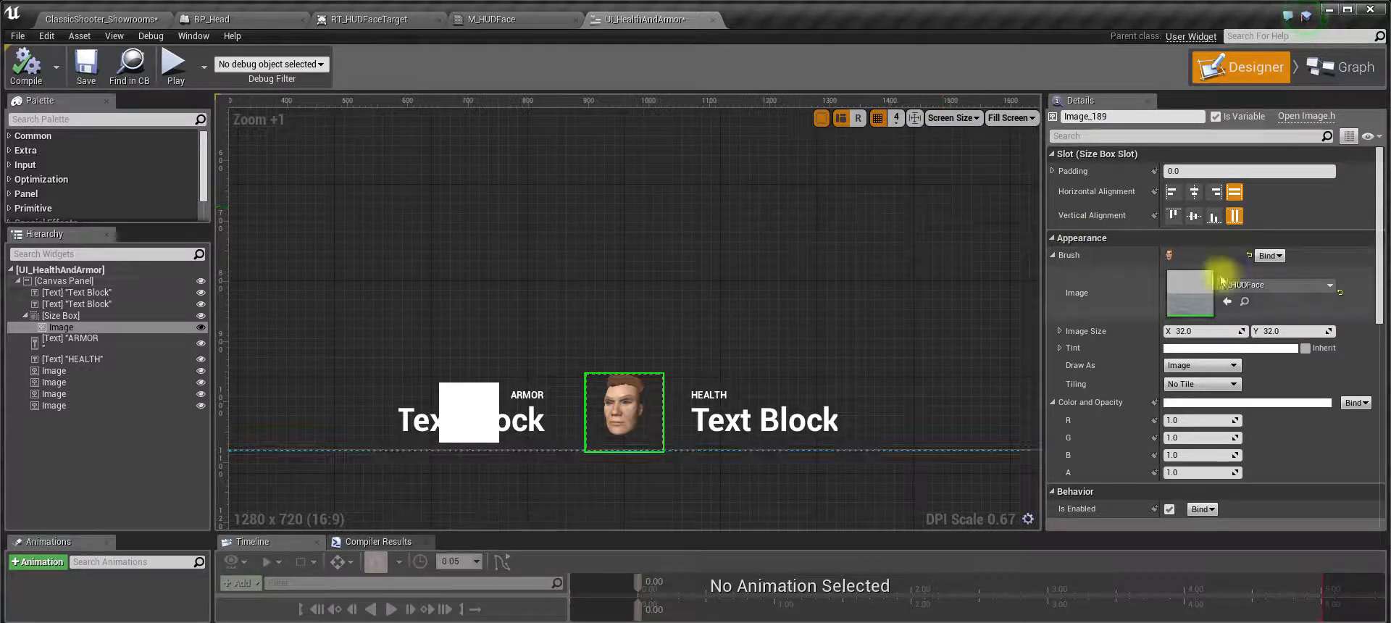
{"action": "left_click", "coordinate": [498, 20]}
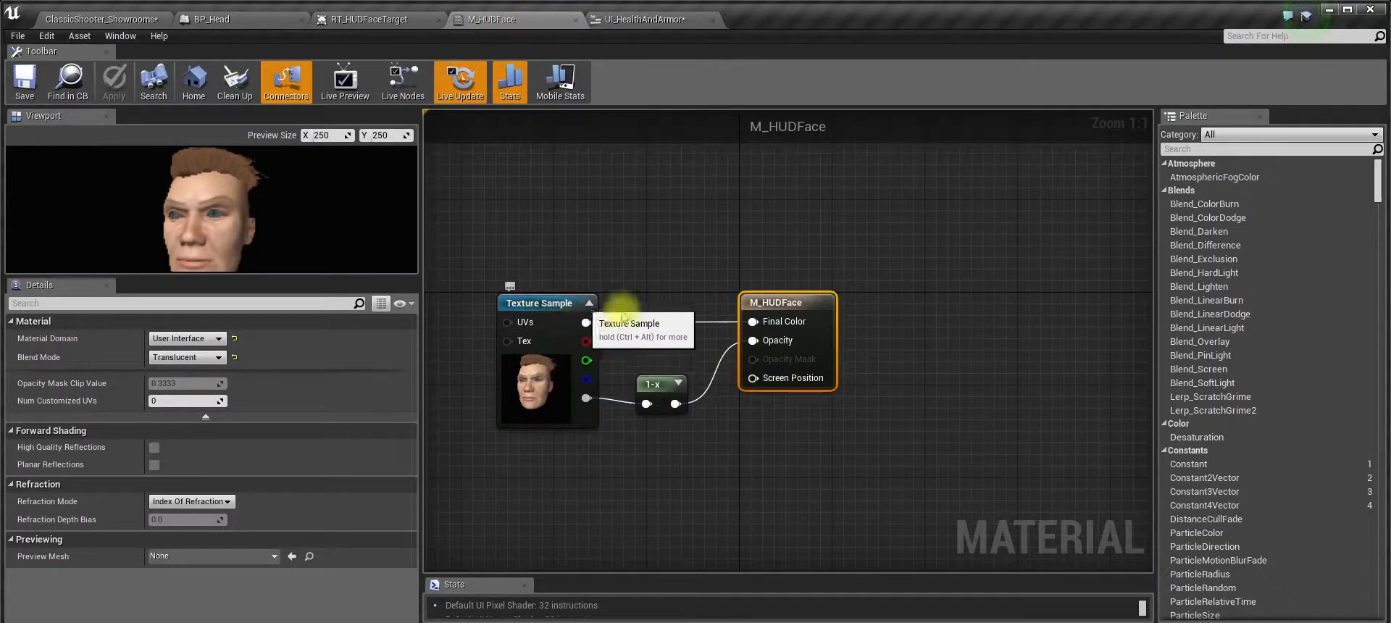
{"action": "left_click", "coordinate": [367, 19]}
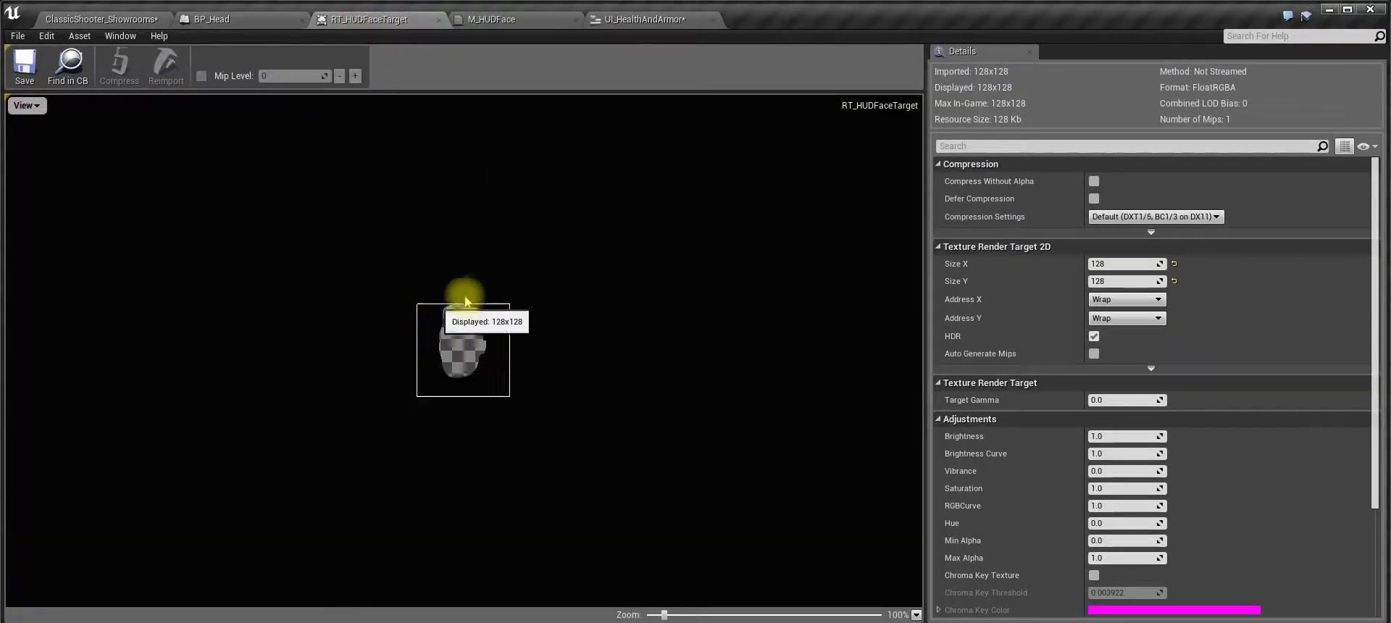
{"action": "left_click", "coordinate": [221, 18]}
{"action": "left_click", "coordinate": [113, 205]}
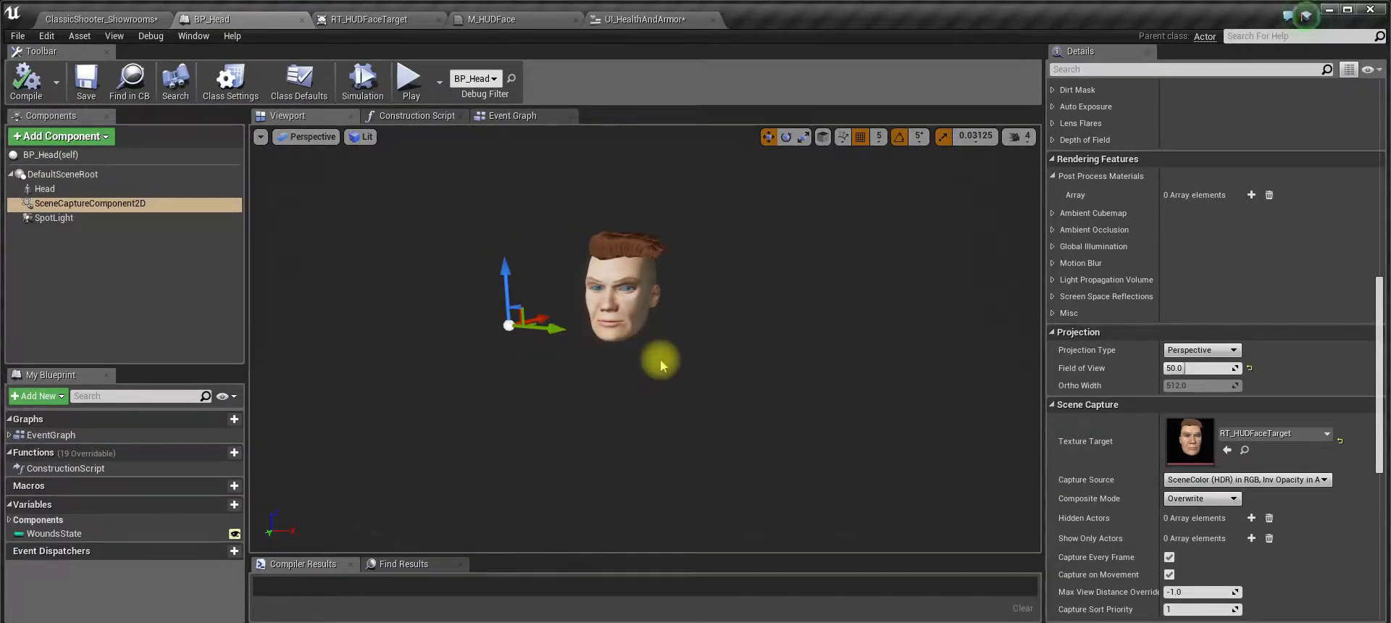
- Return to the ClassicShooter_Showrooms level and create a new folder named demoRT inside Content
{"action": "left_click", "coordinate": [102, 18]}
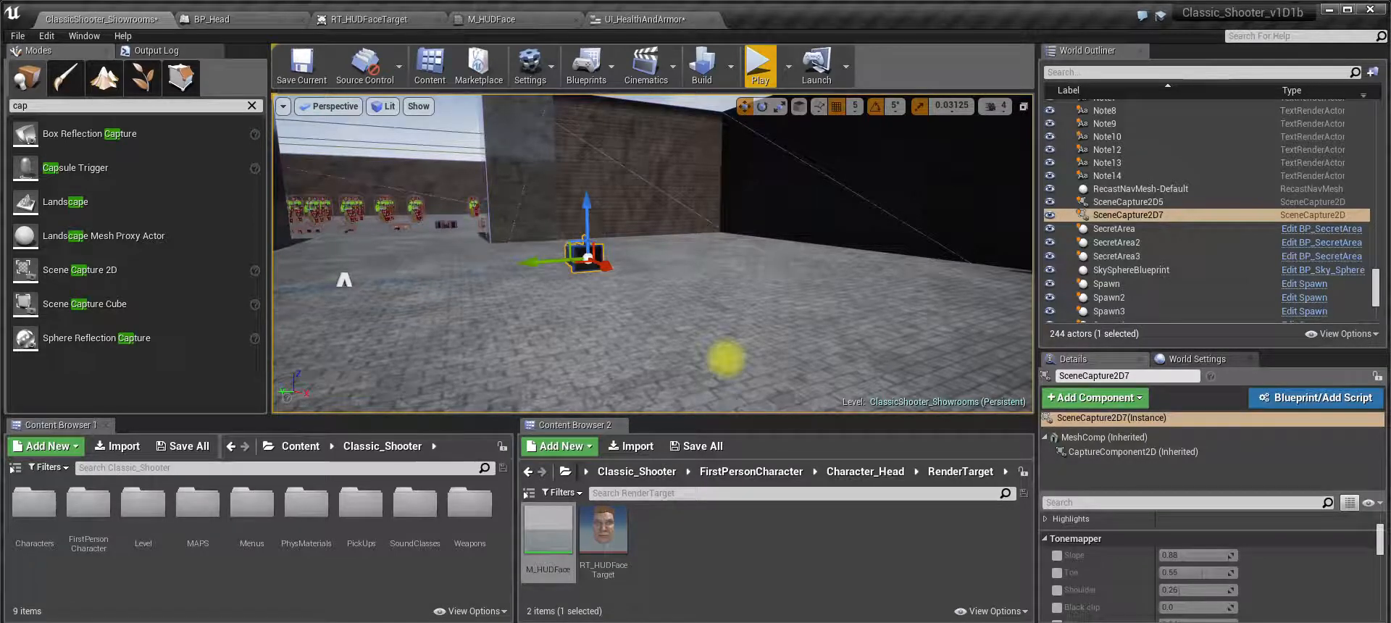
{"action": "scroll", "coordinate": [650, 281], "scroll_direction": "down", "scroll_amount": 2}
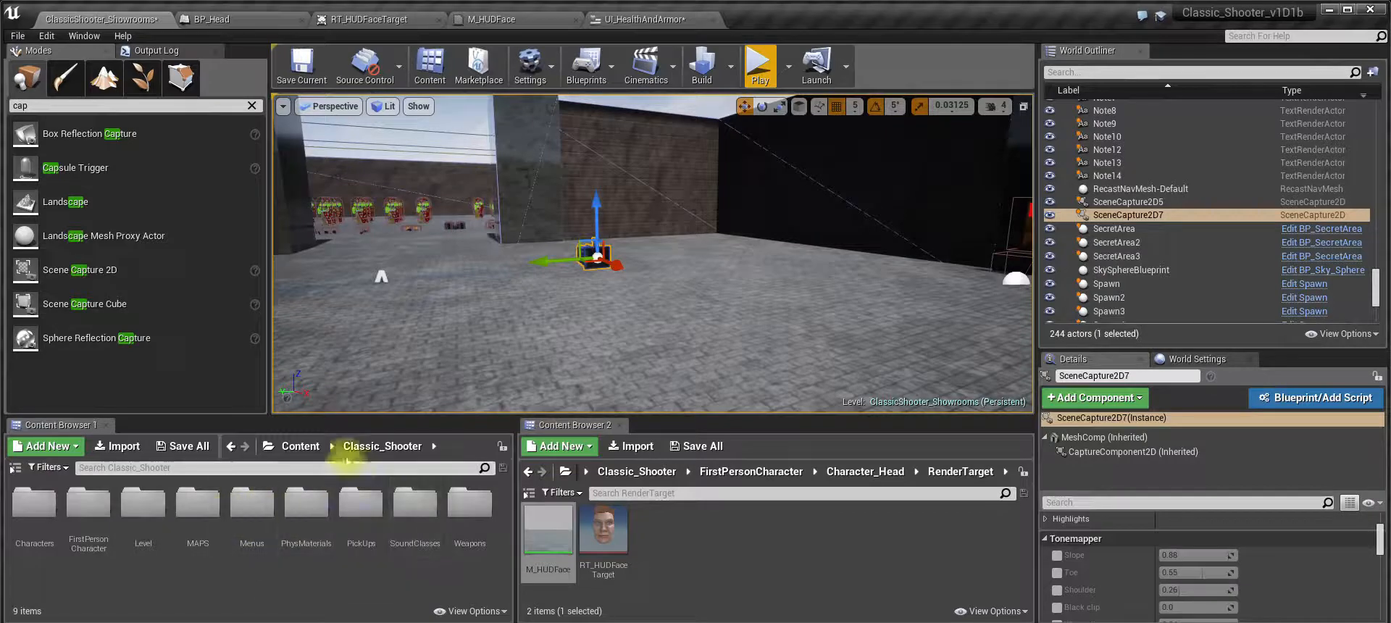
{"action": "left_click", "coordinate": [301, 451]}
{"action": "right_click", "coordinate": [167, 541]}
{"action": "left_click", "coordinate": [140, 546]}
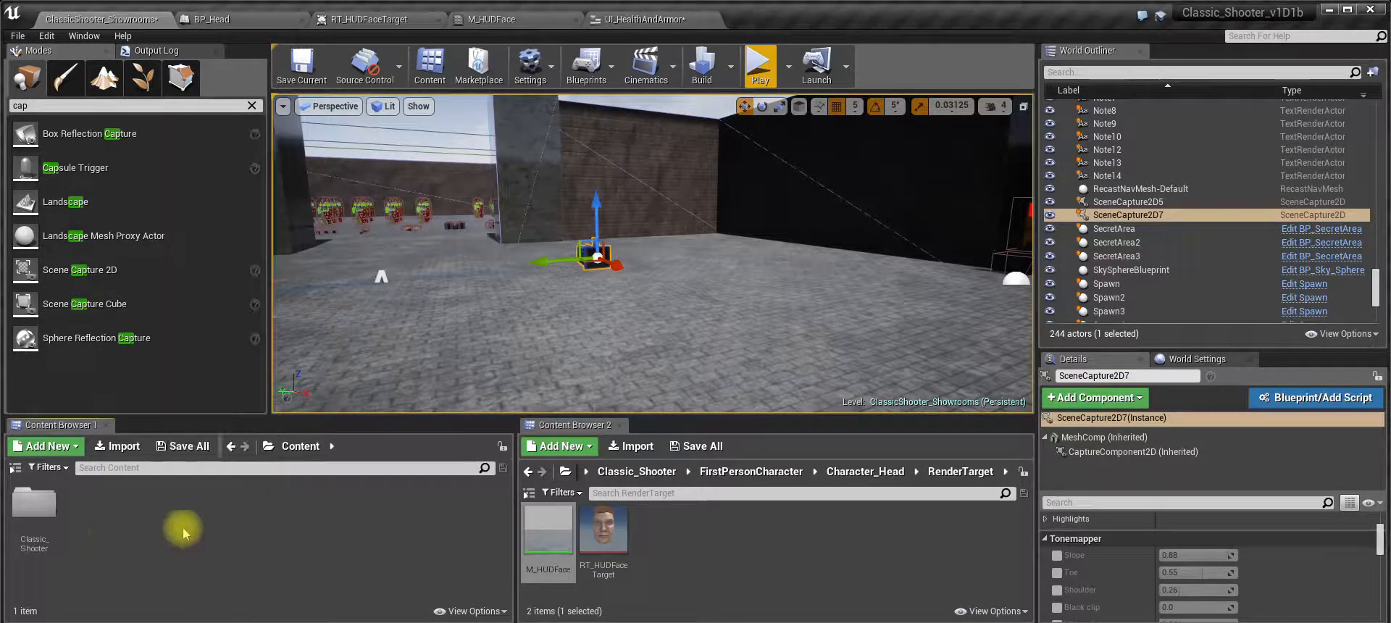
{"action": "right_click", "coordinate": [112, 527]}
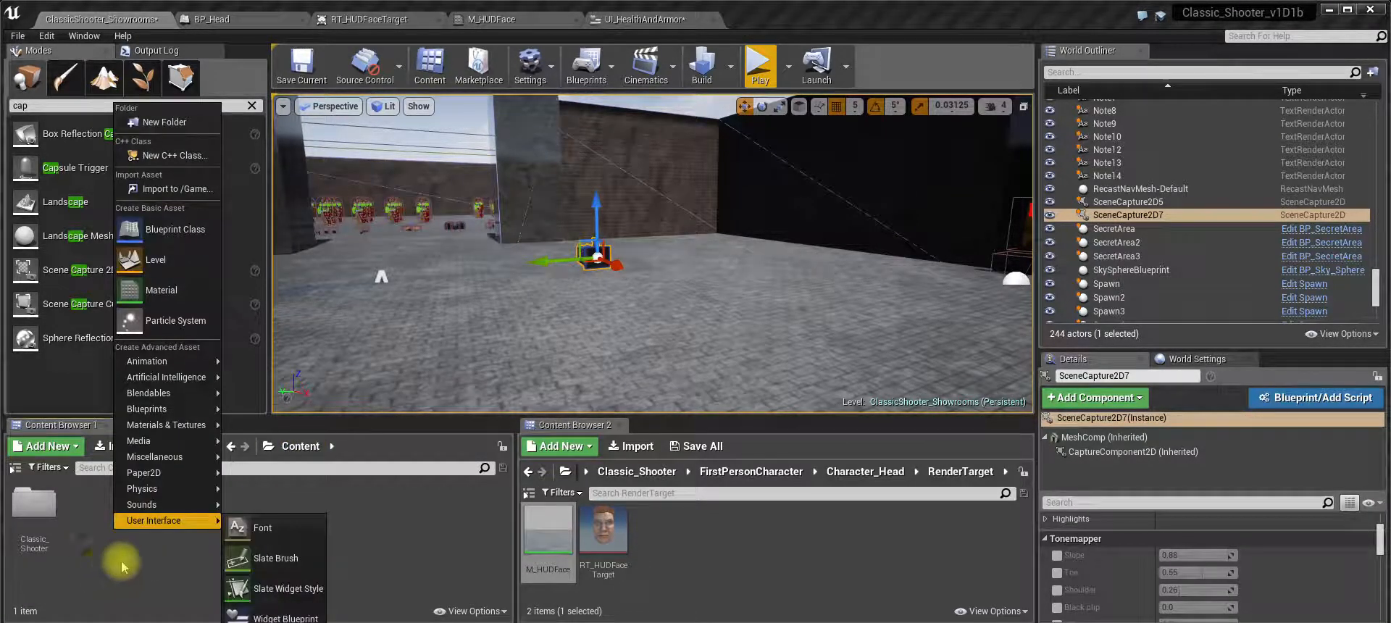
{"action": "left_click", "coordinate": [156, 122]}
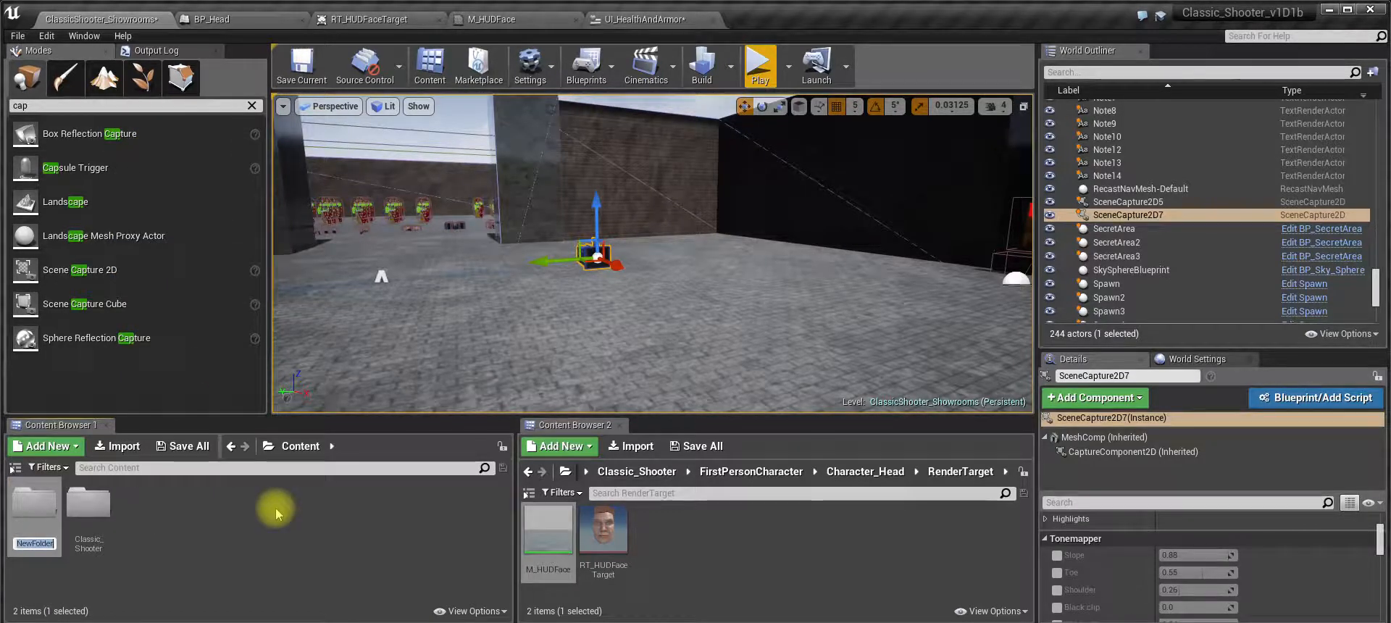
{"action": "type", "text": "M"}
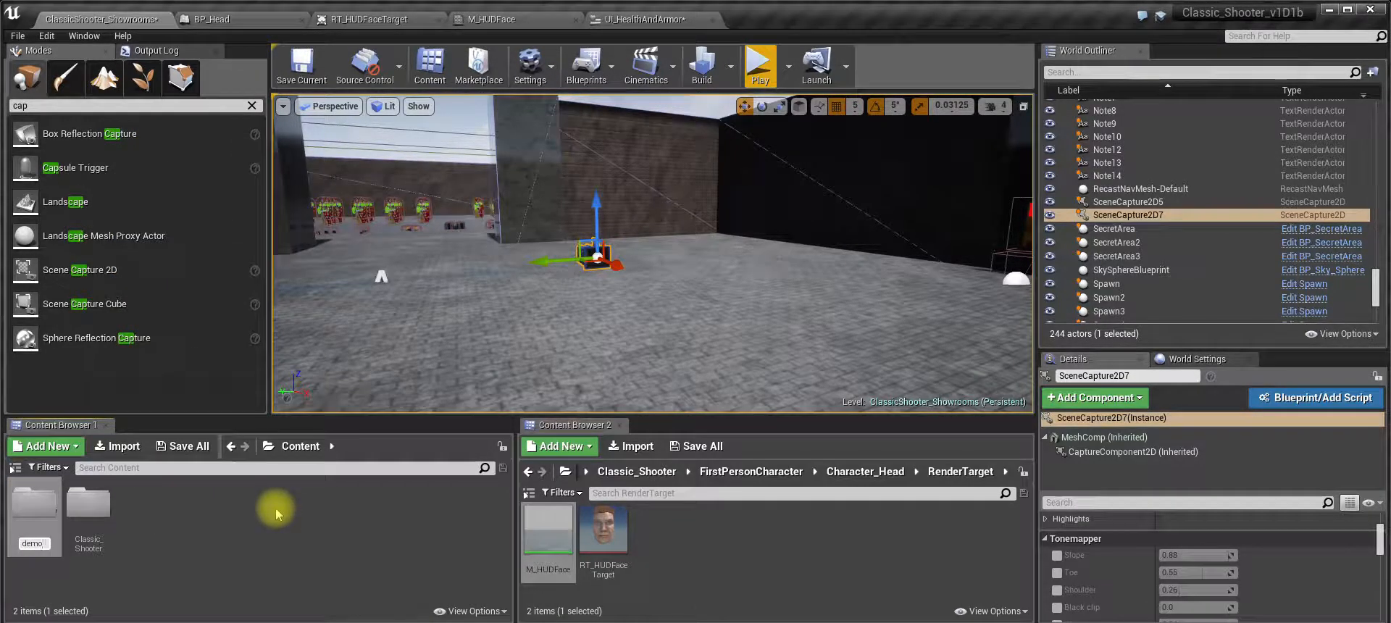
{"action": "type", "text": "RT"}
{"action": "key", "text": "Return"}
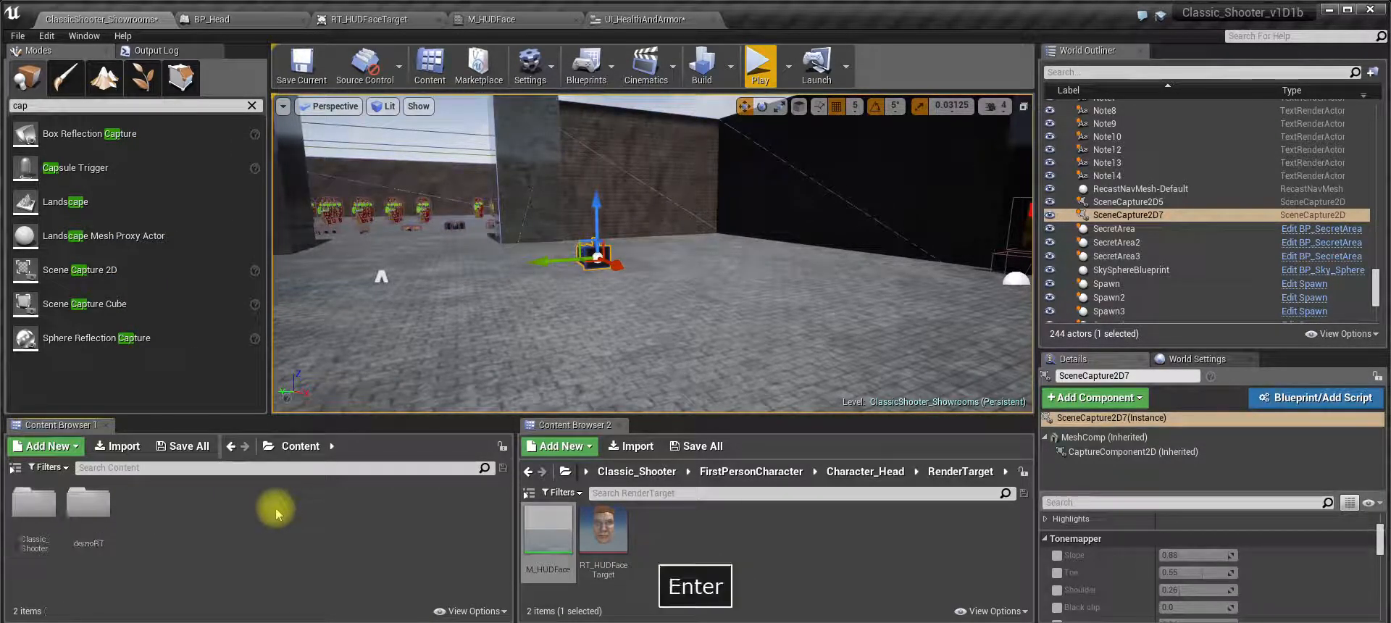
- Create a Render Target asset named demoRT inside the demoRT folder
{"action": "double_click", "coordinate": [87, 510]}
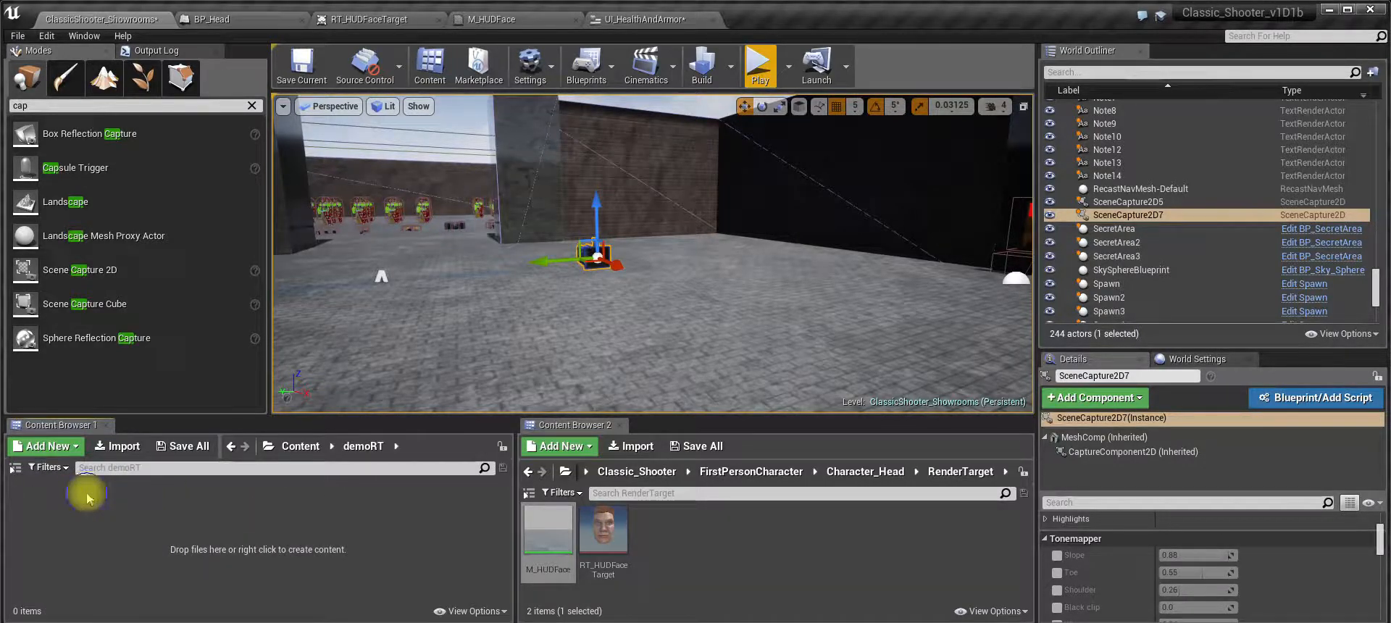
{"action": "right_click", "coordinate": [80, 493]}
{"action": "left_click", "coordinate": [64, 481]}
{"action": "right_click", "coordinate": [66, 481]}
{"action": "mouse_move", "coordinate": [103, 471]}
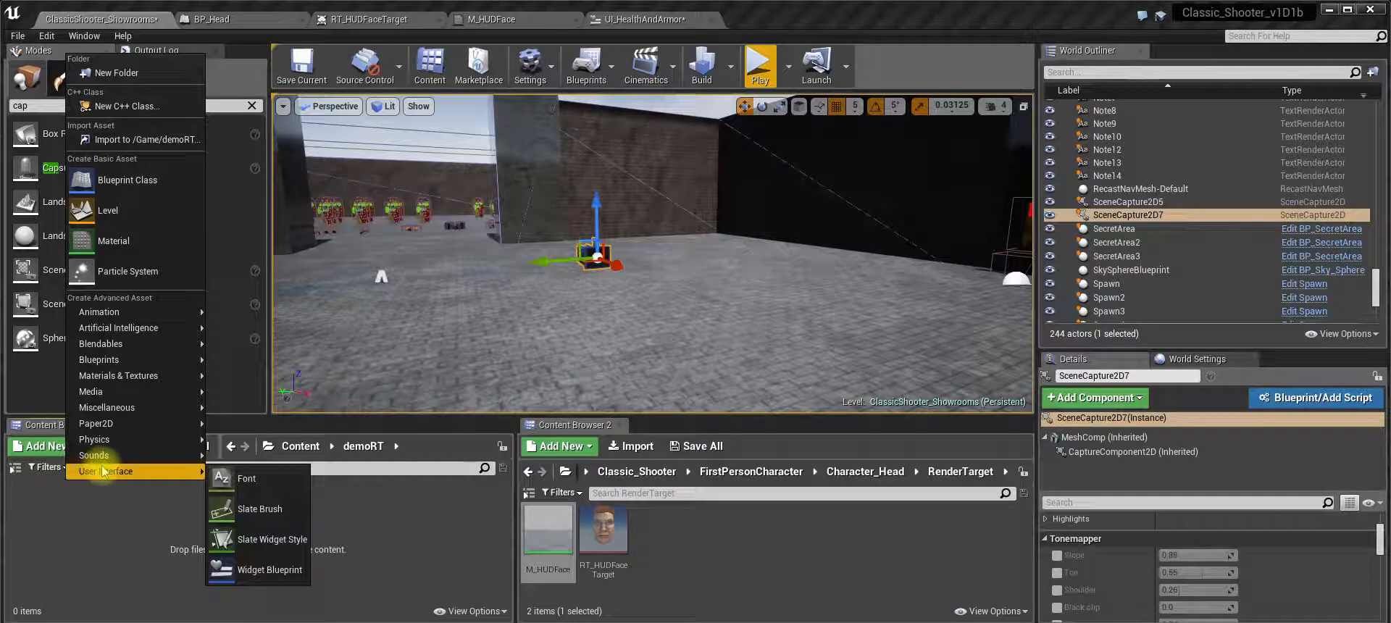
{"action": "mouse_move", "coordinate": [138, 378]}
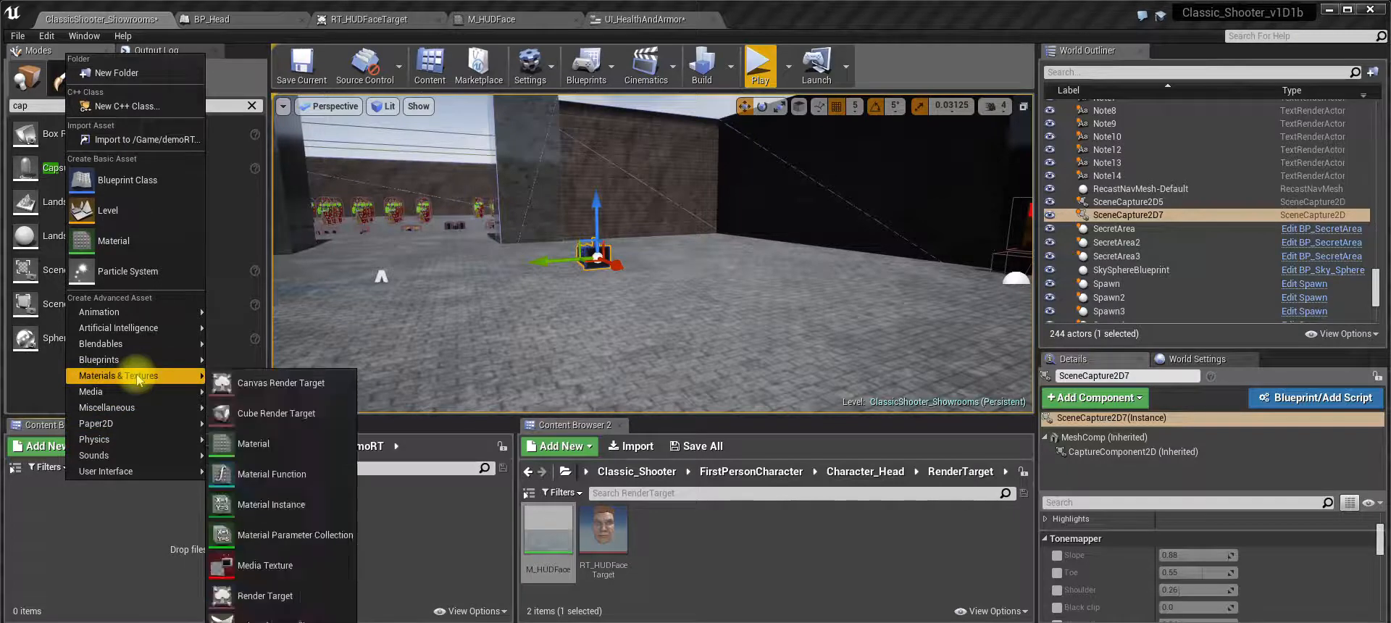
{"action": "left_click", "coordinate": [268, 597]}
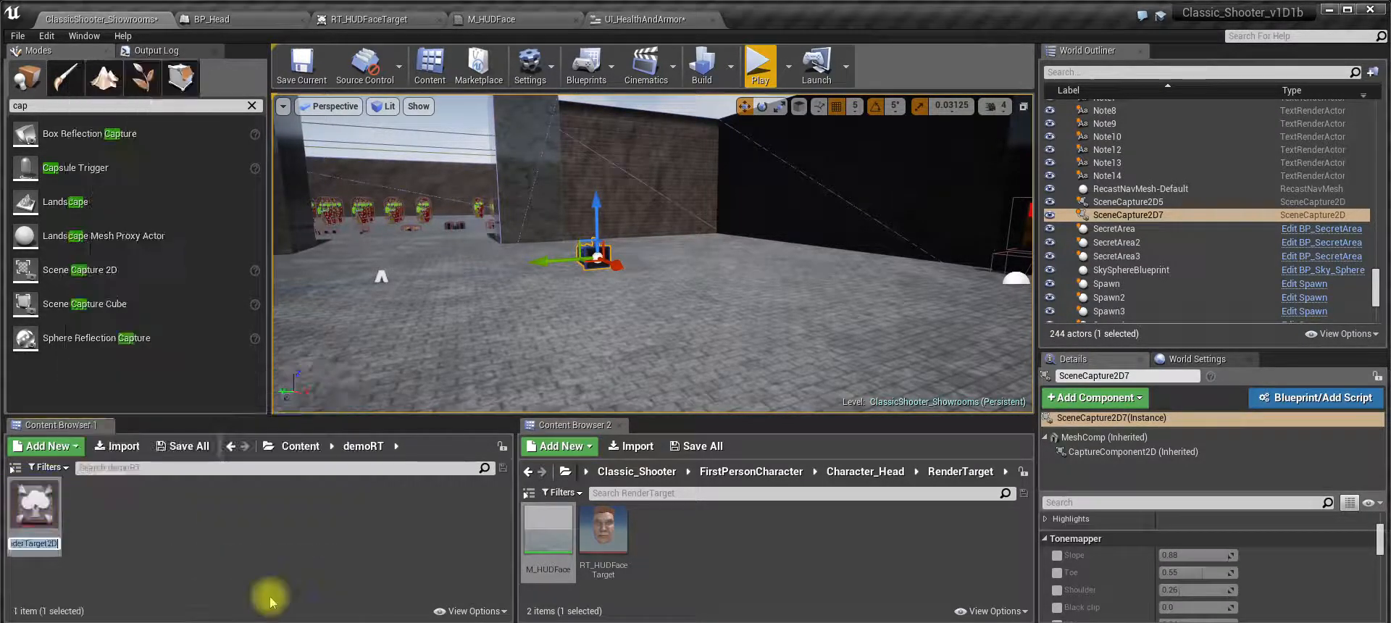
{"action": "type", "text": "demoRT"}
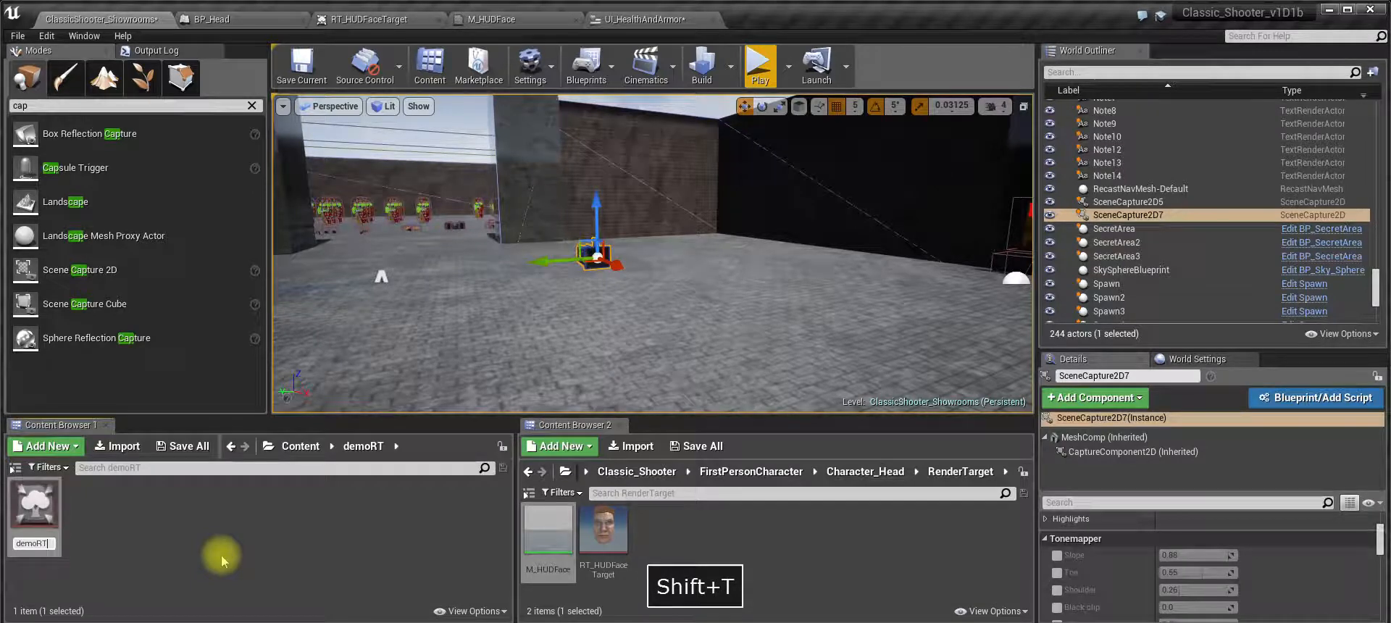
{"action": "key", "text": "Return"}
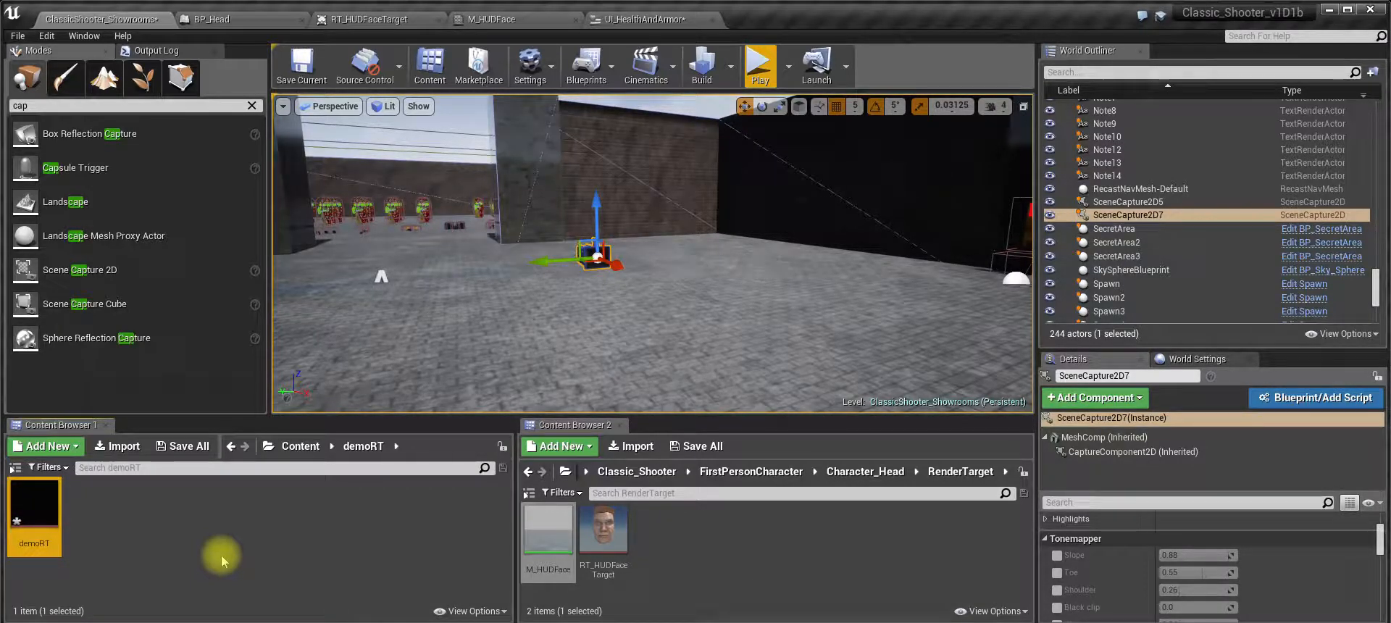
- Assign the demoRT render target as the Texture Target of the SceneCapture2D7 actor
{"action": "mouse_move", "coordinate": [38, 507]}
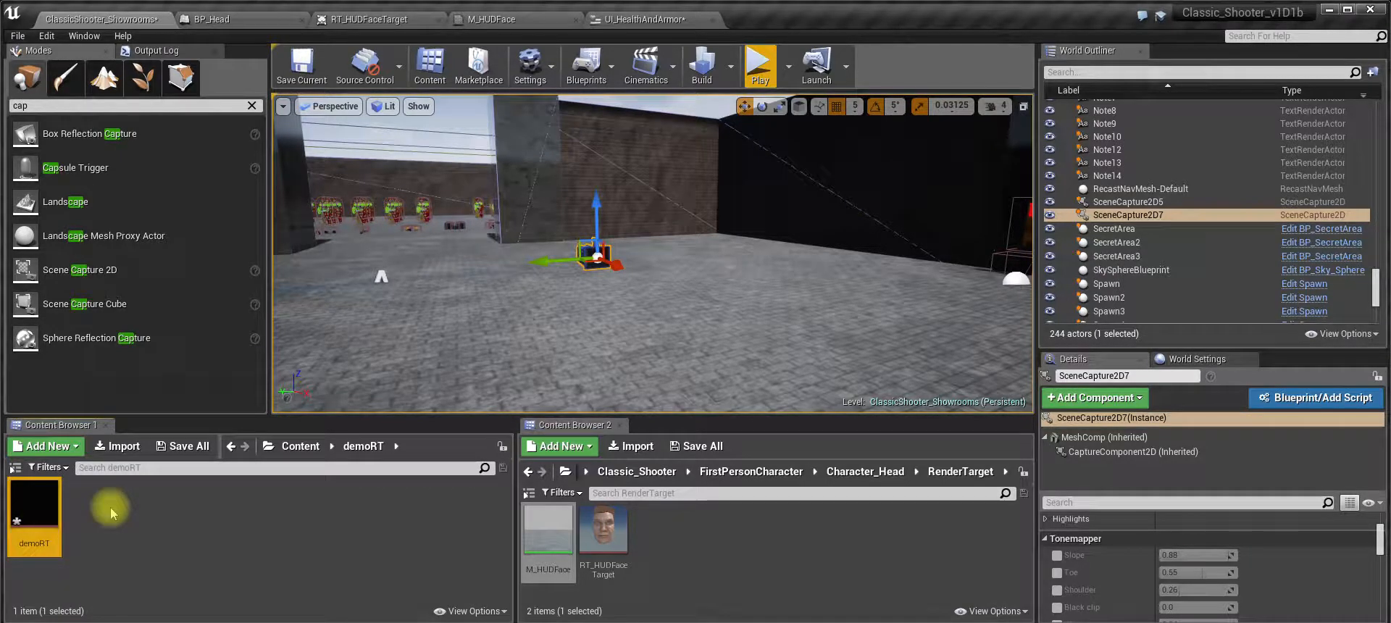
{"action": "left_click", "coordinate": [607, 253]}
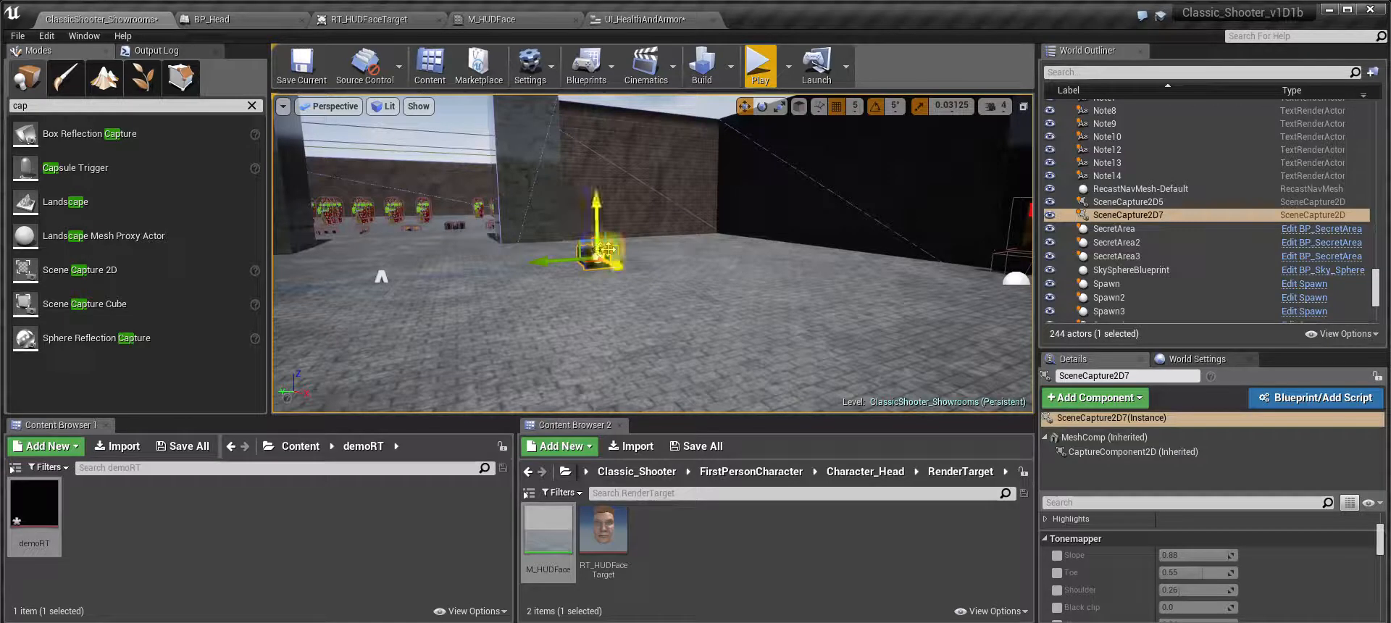
{"action": "scroll", "coordinate": [1301, 557], "scroll_direction": "down", "scroll_amount": 10}
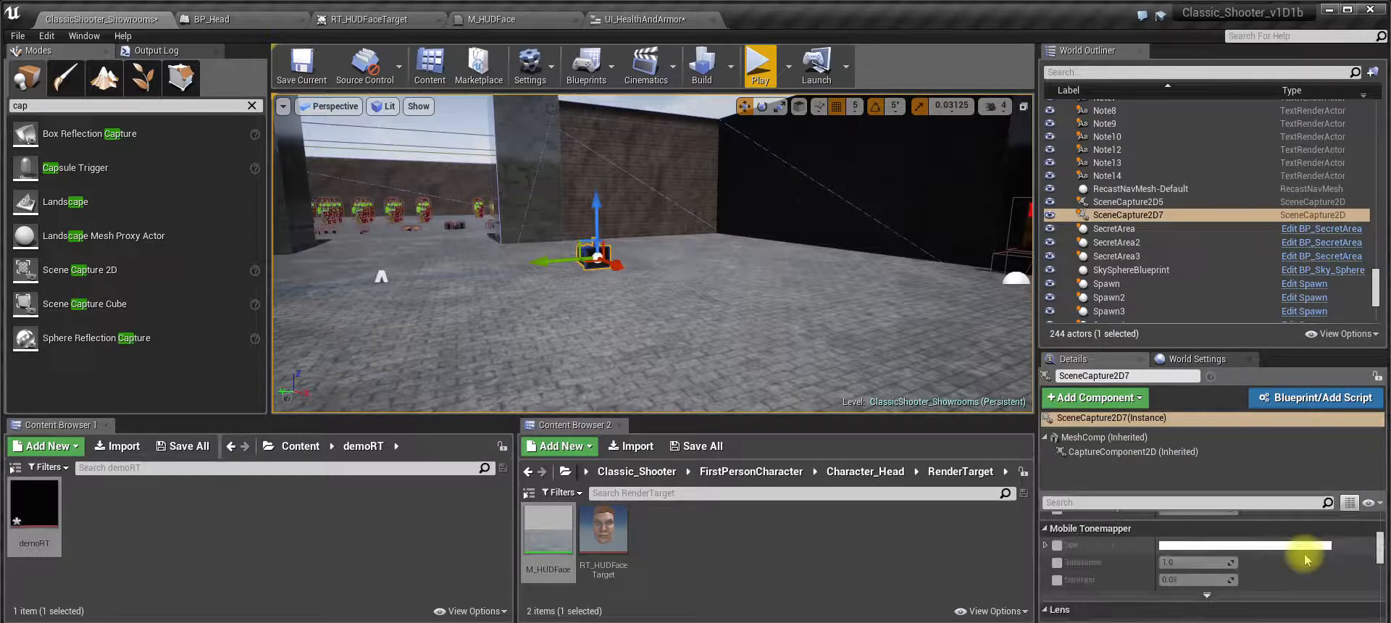
{"action": "scroll", "coordinate": [1303, 559], "scroll_direction": "down", "scroll_amount": 5}
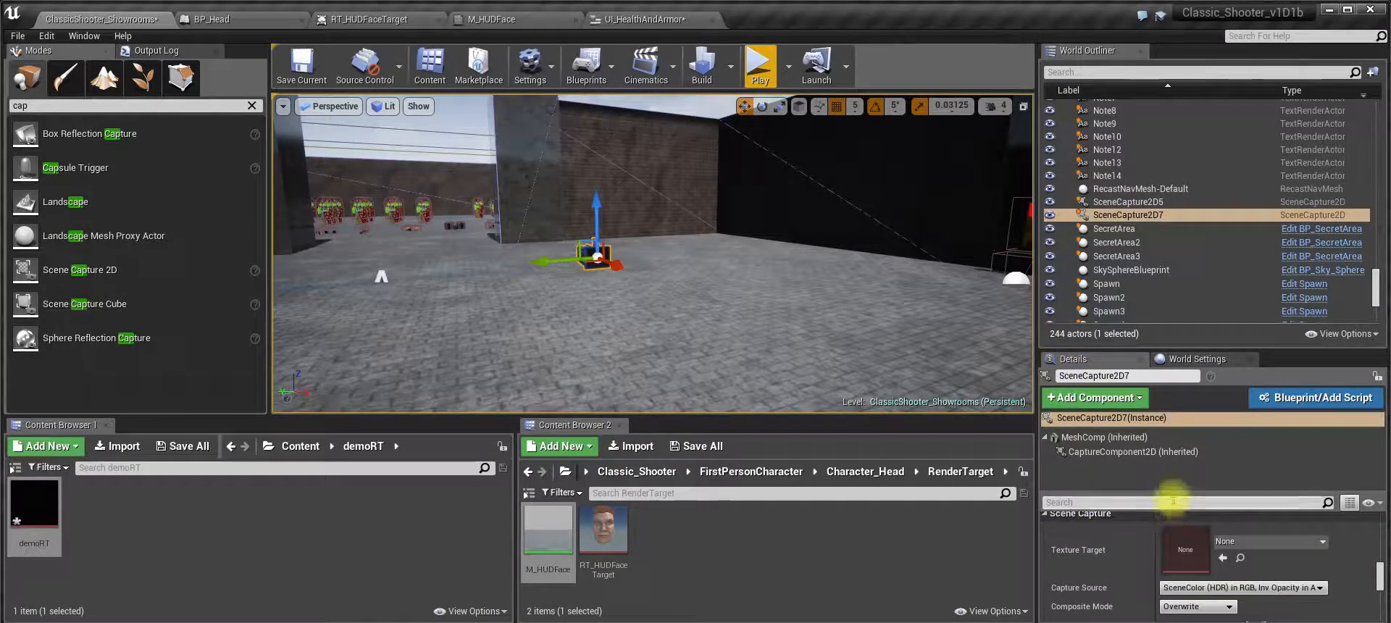
{"action": "left_click_drag", "start_coordinate": [1174, 492], "coordinate": [1174, 459]}
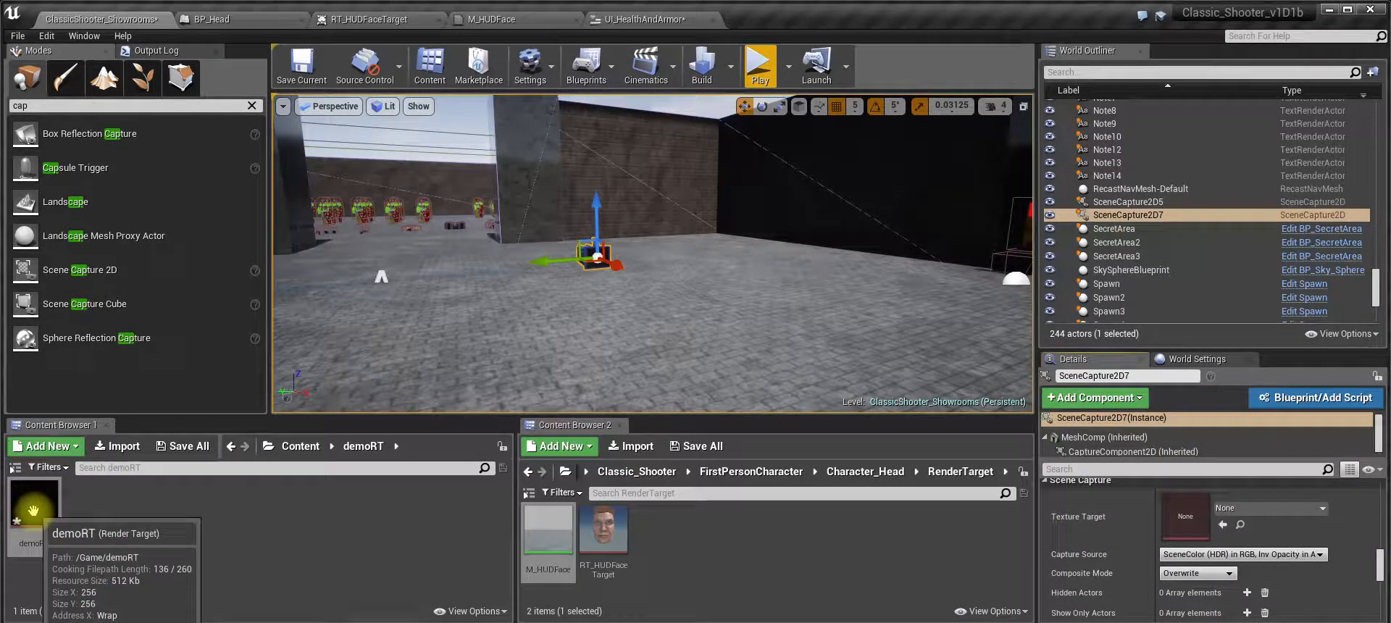
{"action": "left_click_drag", "start_coordinate": [33, 507], "coordinate": [1193, 522]}
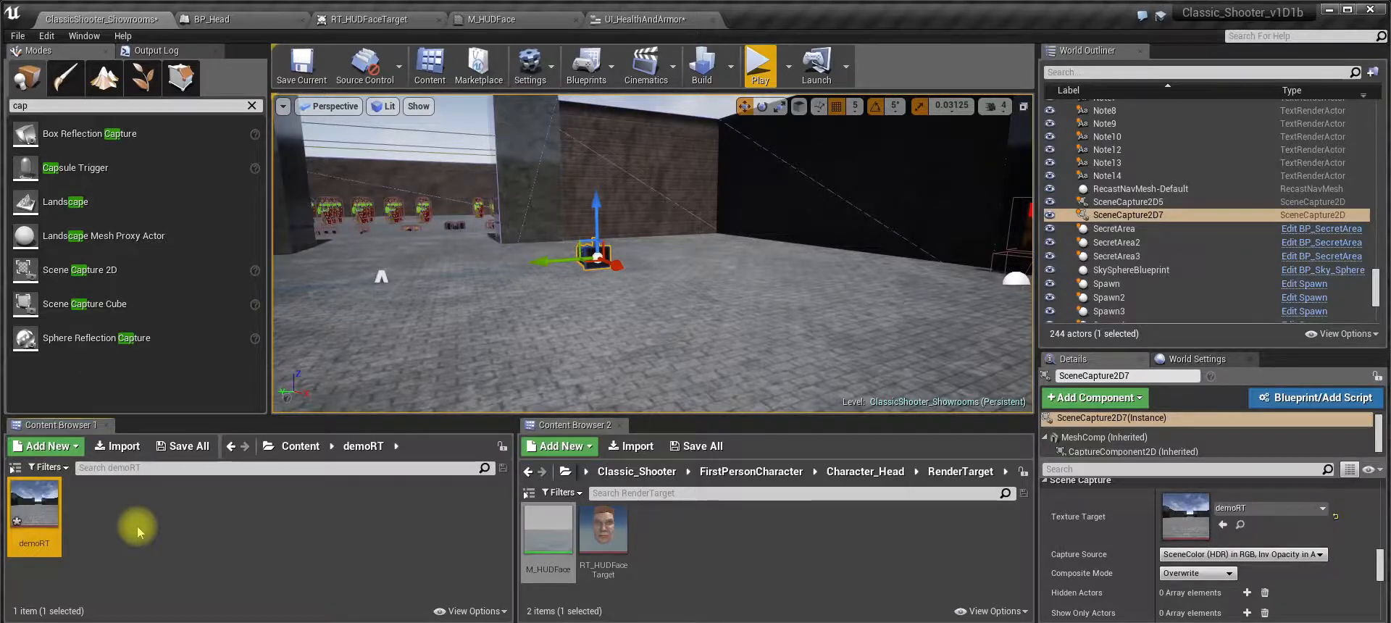
- Move SceneCapture2D7 into the walled room beside the group of enemies and delete SceneCapture2D5
{"action": "right_click_drag", "start_coordinate": [726, 293], "coordinate": [671, 318]}
{"action": "left_click_drag", "start_coordinate": [498, 330], "coordinate": [716, 319]}
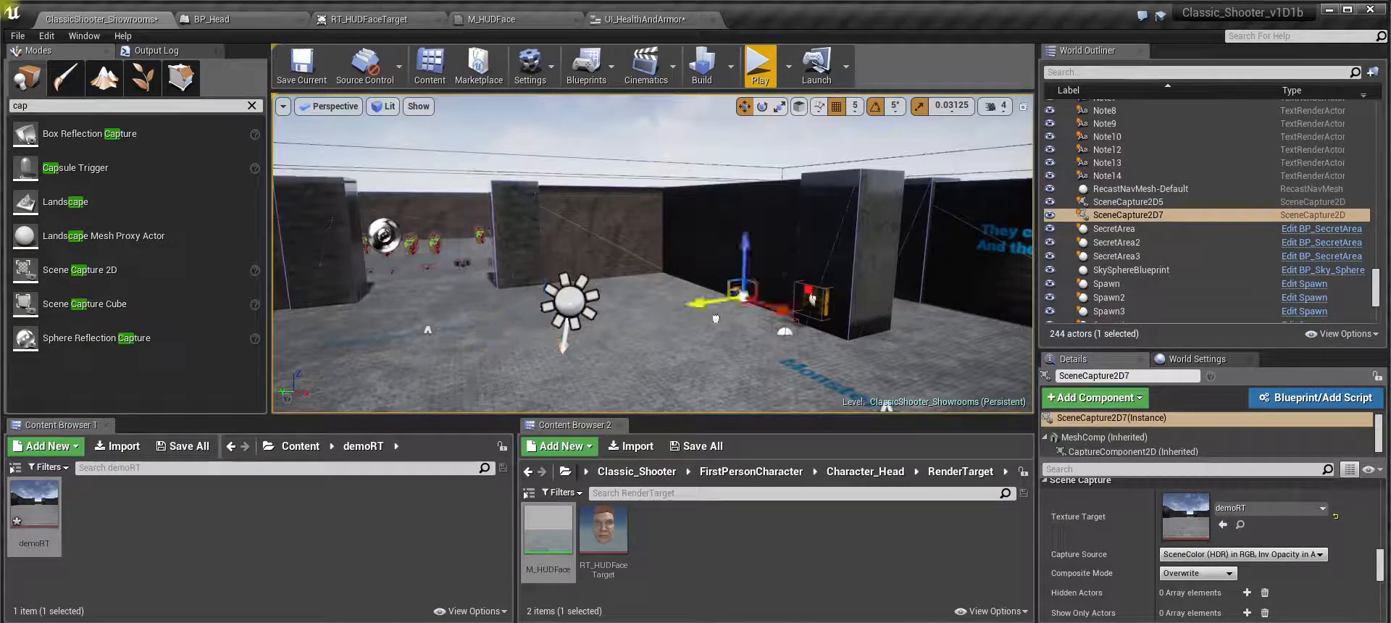
{"action": "right_click_drag", "start_coordinate": [969, 310], "coordinate": [938, 326]}
{"action": "left_click_drag", "start_coordinate": [938, 326], "coordinate": [756, 311], "text": "alt"}
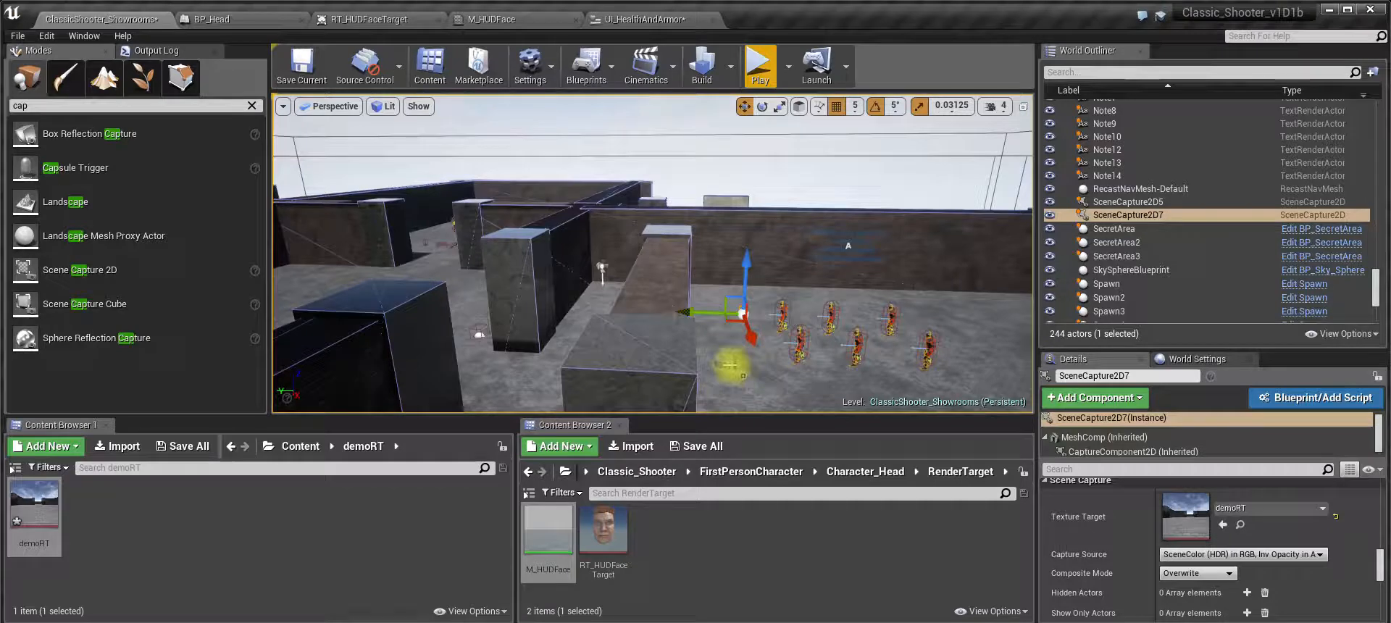
{"action": "key", "text": "Delete"}
- Rotate SceneCapture2D7 to face the enemies and shift it sideways along their room
{"action": "left_click", "coordinate": [744, 312]}
{"action": "key", "text": "e"}
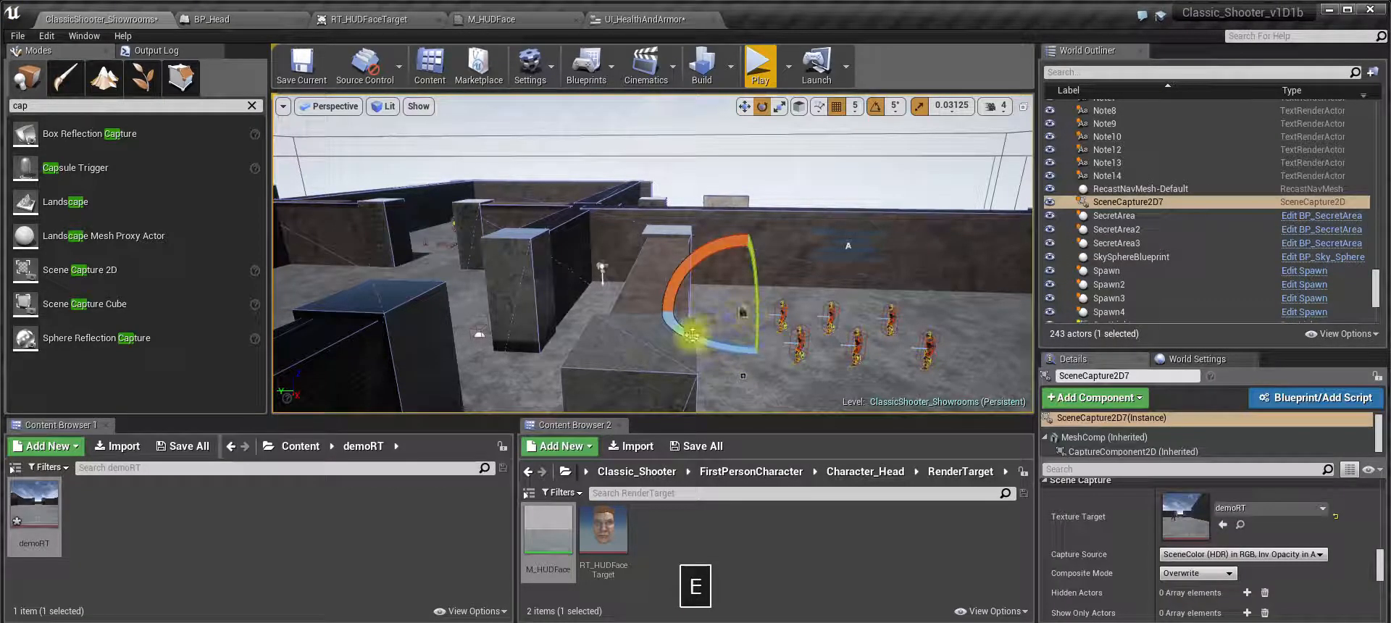
{"action": "left_click_drag", "start_coordinate": [692, 335], "coordinate": [827, 321]}
{"action": "key", "text": "w"}
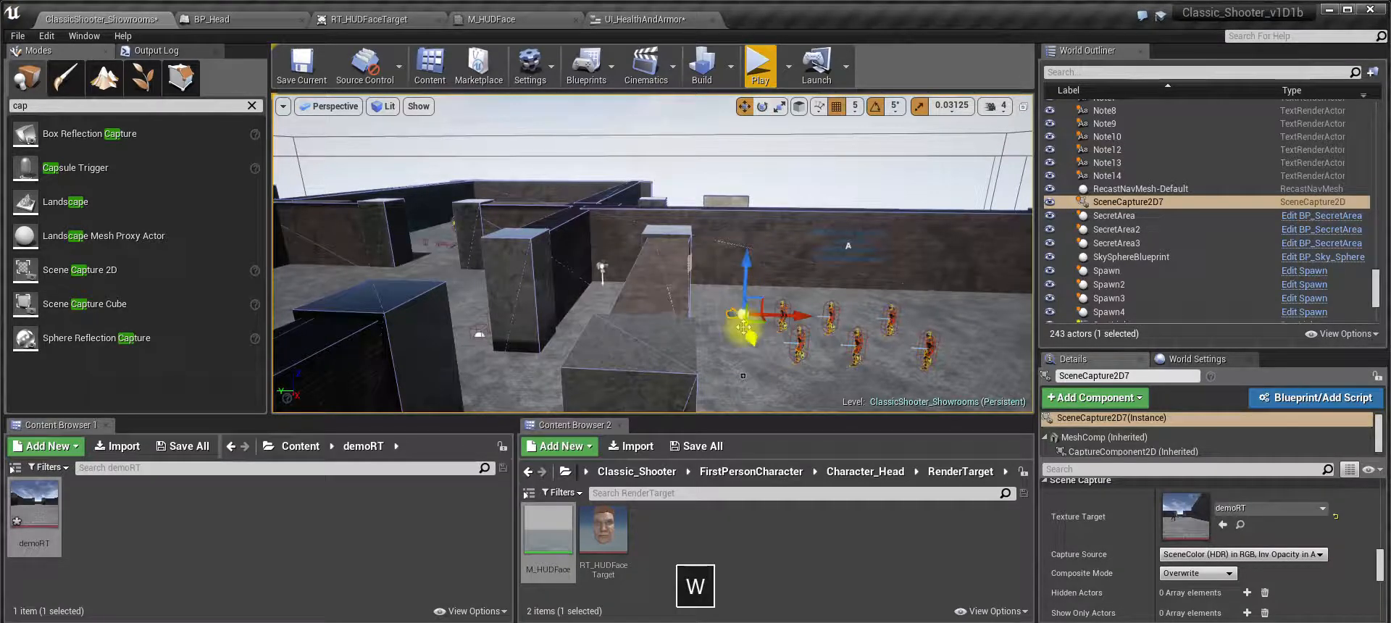
{"action": "left_click_drag", "start_coordinate": [755, 357], "coordinate": [768, 411]}
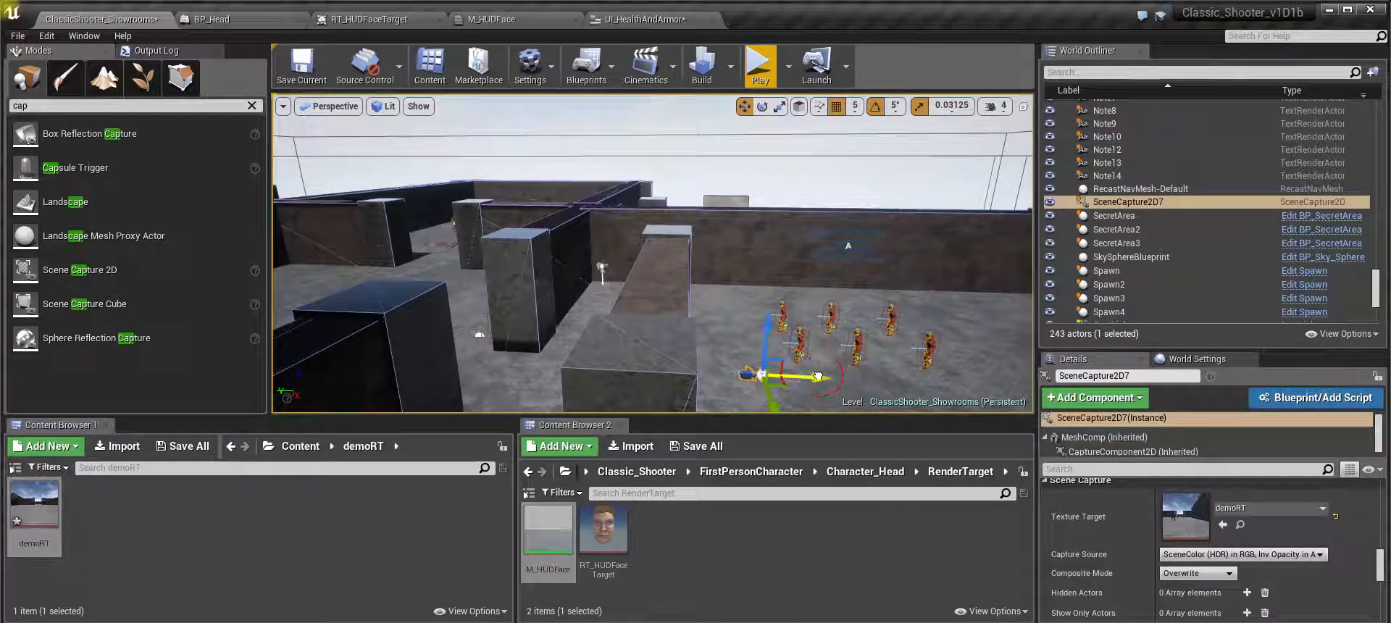
- Clear the "cap" search from the placeable actor classes
{"action": "middle_click_drag", "start_coordinate": [797, 402], "coordinate": [910, 325]}
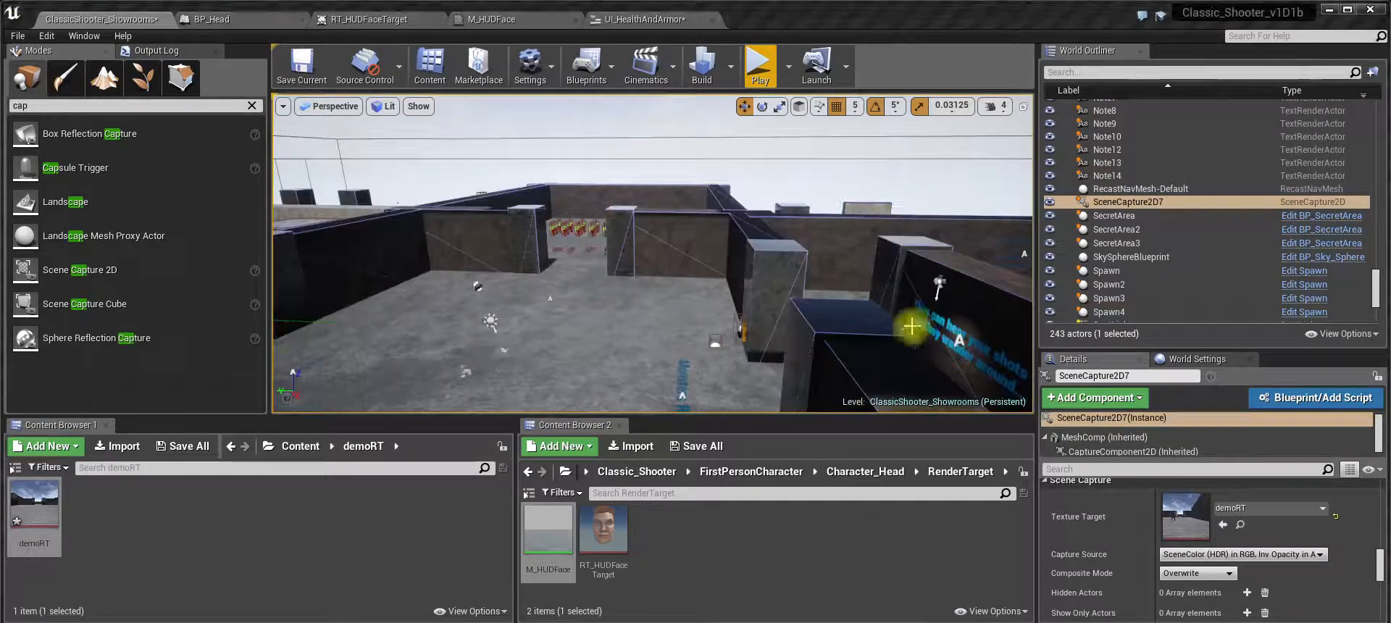
{"action": "middle_click_drag", "start_coordinate": [863, 294], "coordinate": [790, 275]}
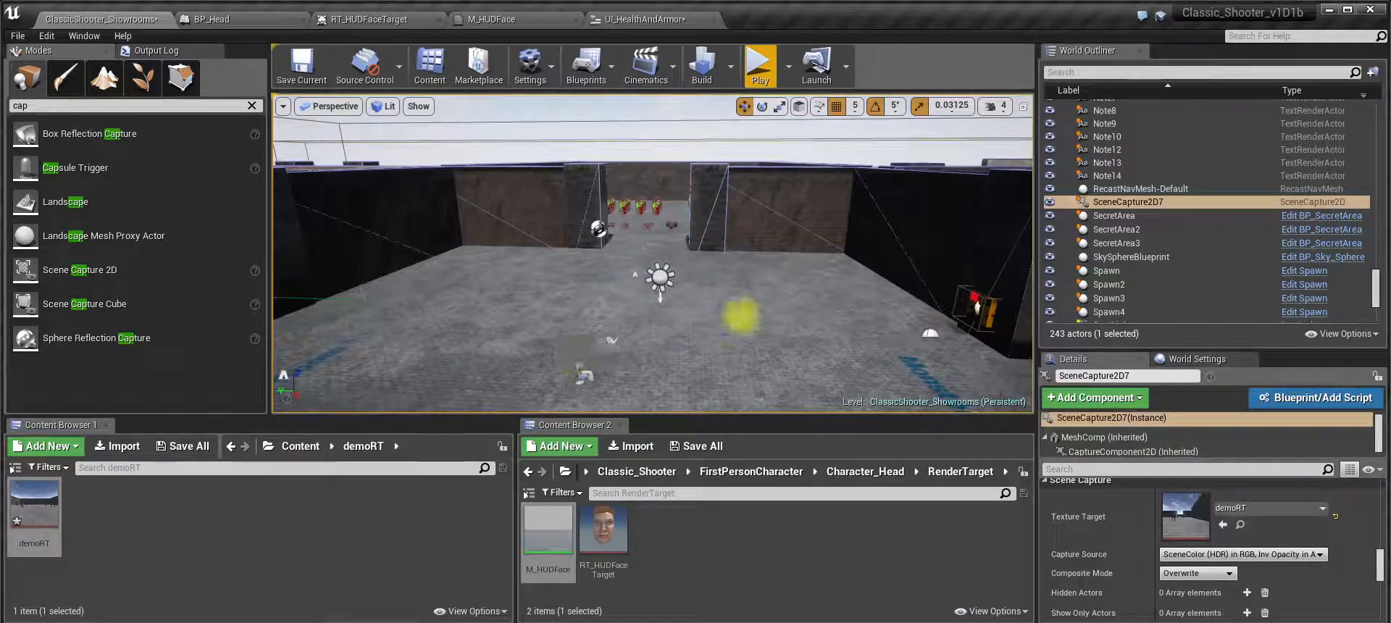
{"action": "left_click", "coordinate": [60, 106]}
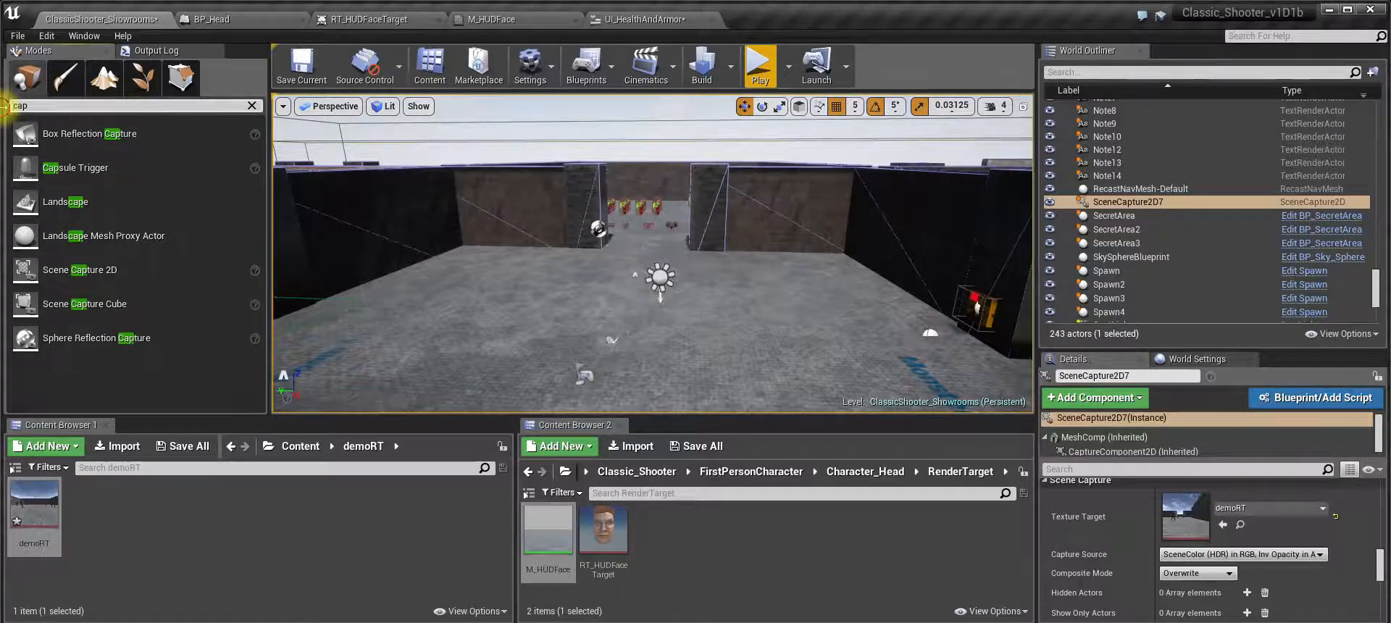
{"action": "mouse_move", "coordinate": [3, 112]}
{"action": "left_mouse_down"}
{"action": "mouse_move", "coordinate": [73, 112]}
{"action": "mouse_move", "coordinate": [3, 115]}
{"action": "left_mouse_up"}
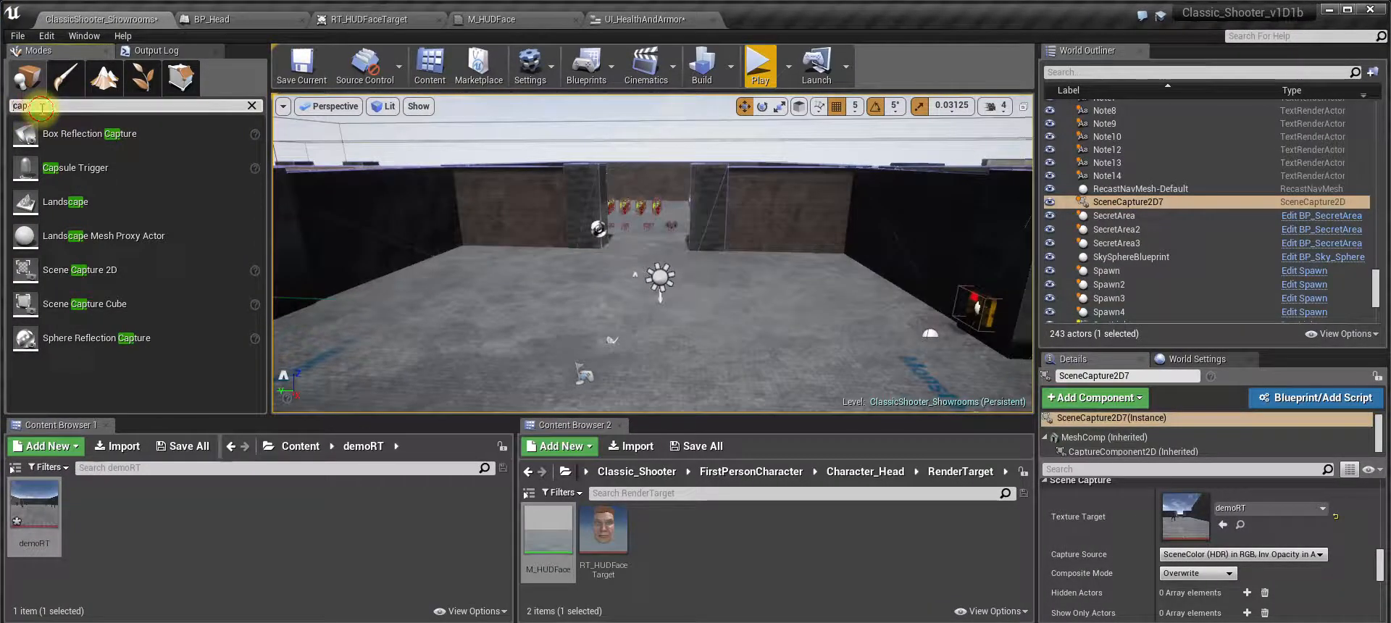
{"action": "key", "text": "BackSpace"}
{"action": "key", "text": "BackSpace"}
{"action": "key", "text": "BackSpace"}
- Try to find a plane actor by searching the placeable classes for "plane" and "plan"
{"action": "type", "text": "plane"}
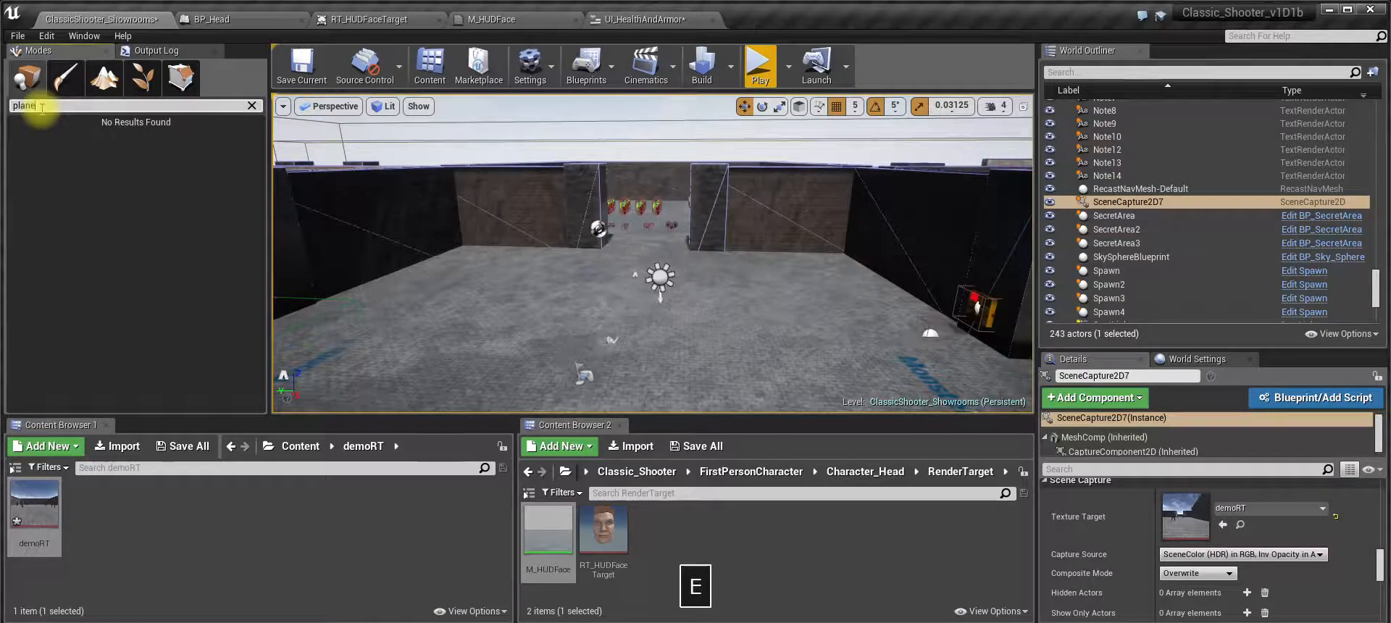
{"action": "key", "text": "BackSpace"}
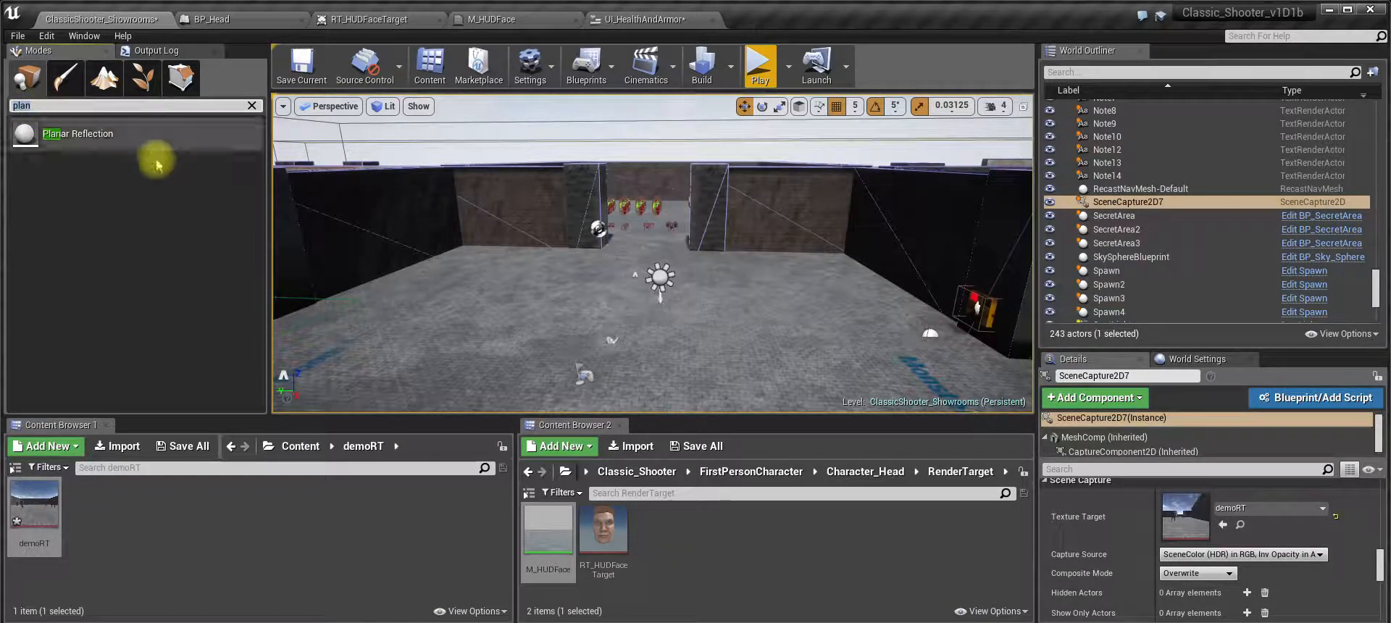
{"action": "key", "text": "BackSpace"}
{"action": "key", "text": "BackSpace"}
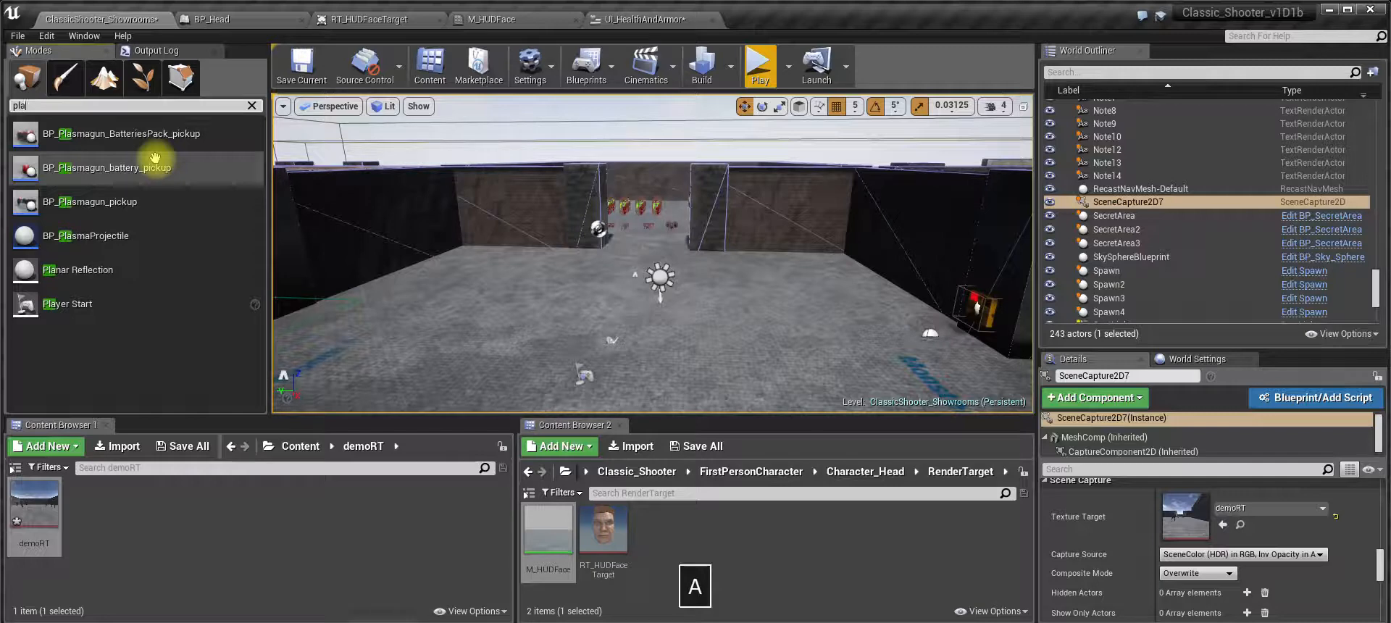
{"action": "type", "text": "a"}
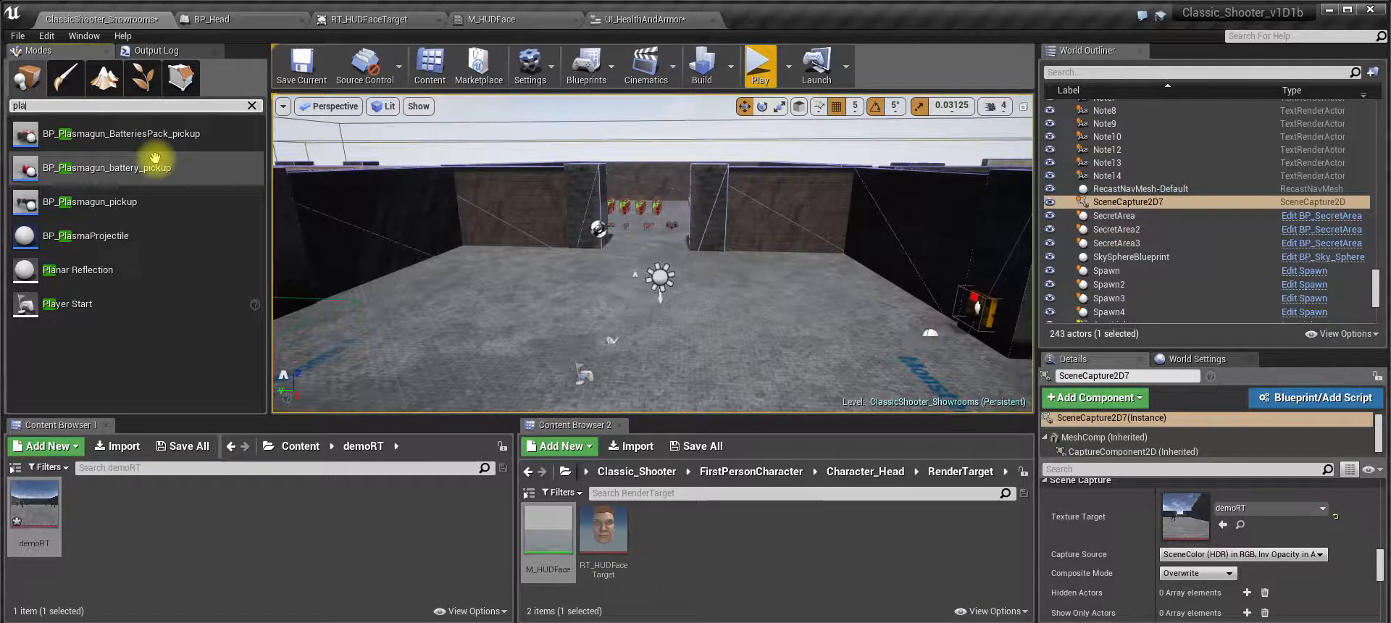
{"action": "type", "text": "n"}
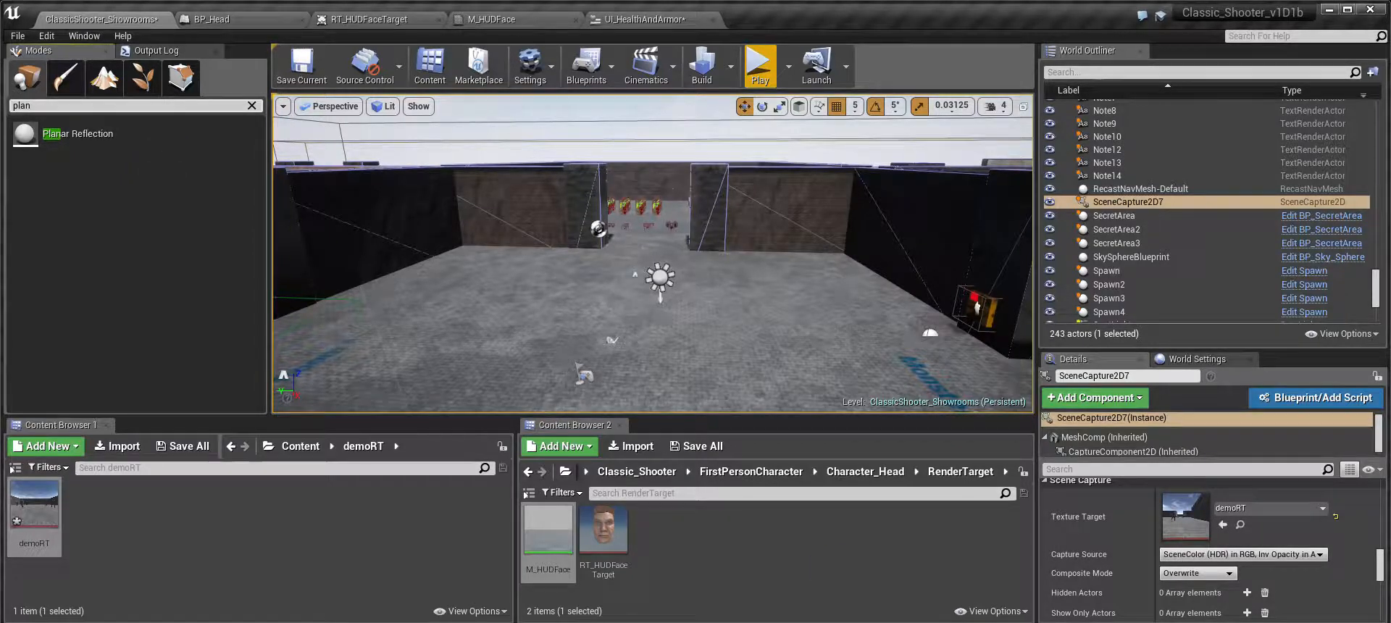
{"action": "key", "text": "BackSpace"}
{"action": "key", "text": "BackSpace"}
{"action": "key", "text": "BackSpace"}
{"action": "key", "text": "BackSpace"}
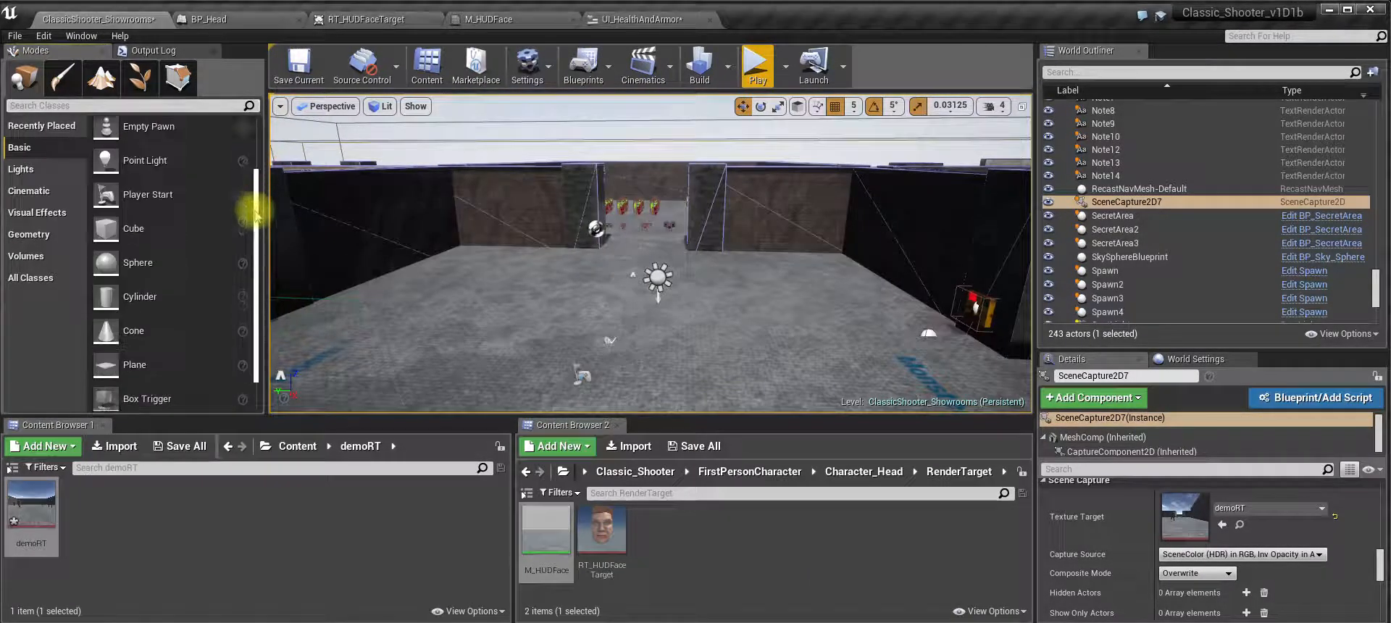
- Place a Plane from the Basic actors on the floor of the open showroom hall
{"action": "left_click_drag", "start_coordinate": [255, 214], "coordinate": [258, 270]}
{"action": "left_click_drag", "start_coordinate": [108, 326], "coordinate": [620, 293]}
{"action": "key", "text": "w"}
{"action": "right_click_drag", "start_coordinate": [631, 297], "coordinate": [678, 185]}
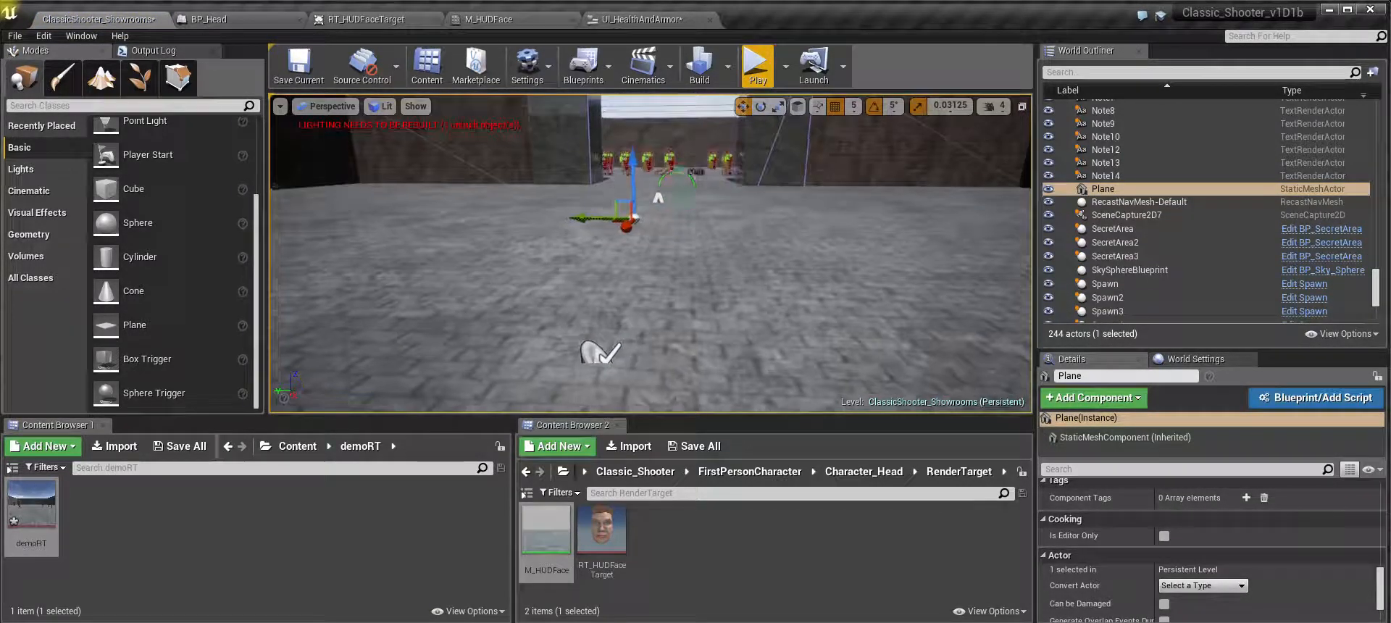
- Rotate the placed plane upright so that it stands vertically in the showroom hall
{"action": "key", "text": "r"}
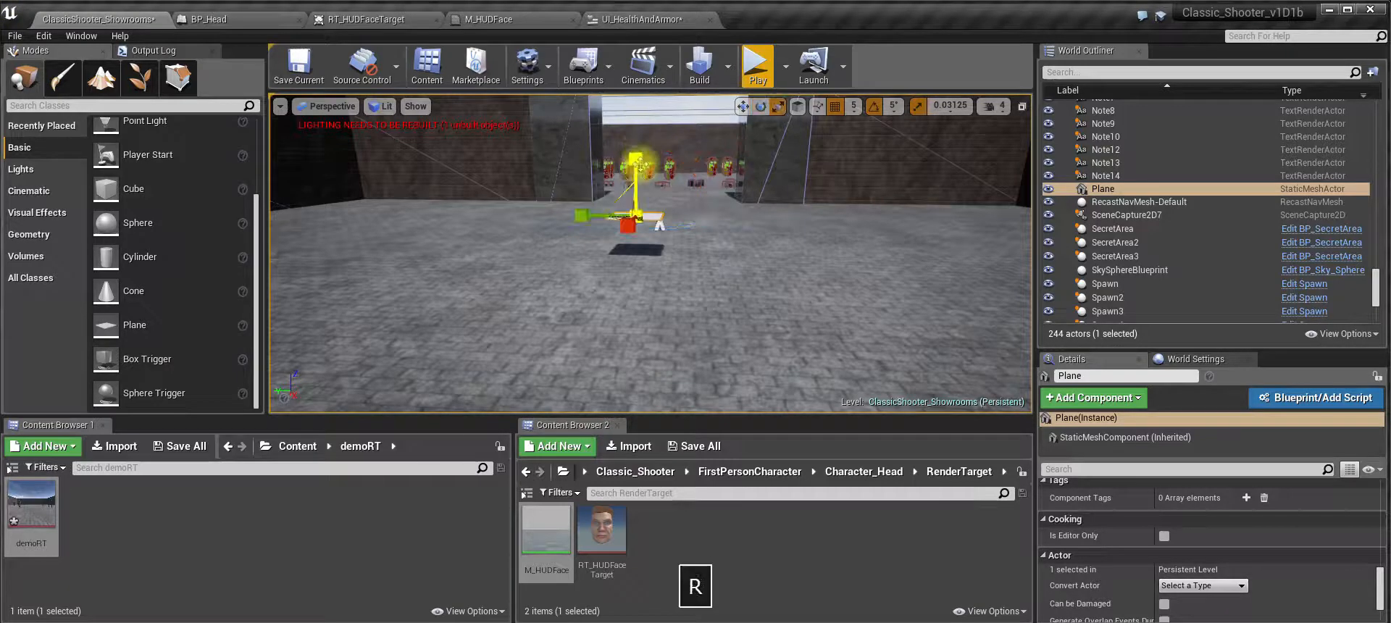
{"action": "key", "text": "e"}
{"action": "left_click_drag", "start_coordinate": [629, 154], "coordinate": [629, 241]}
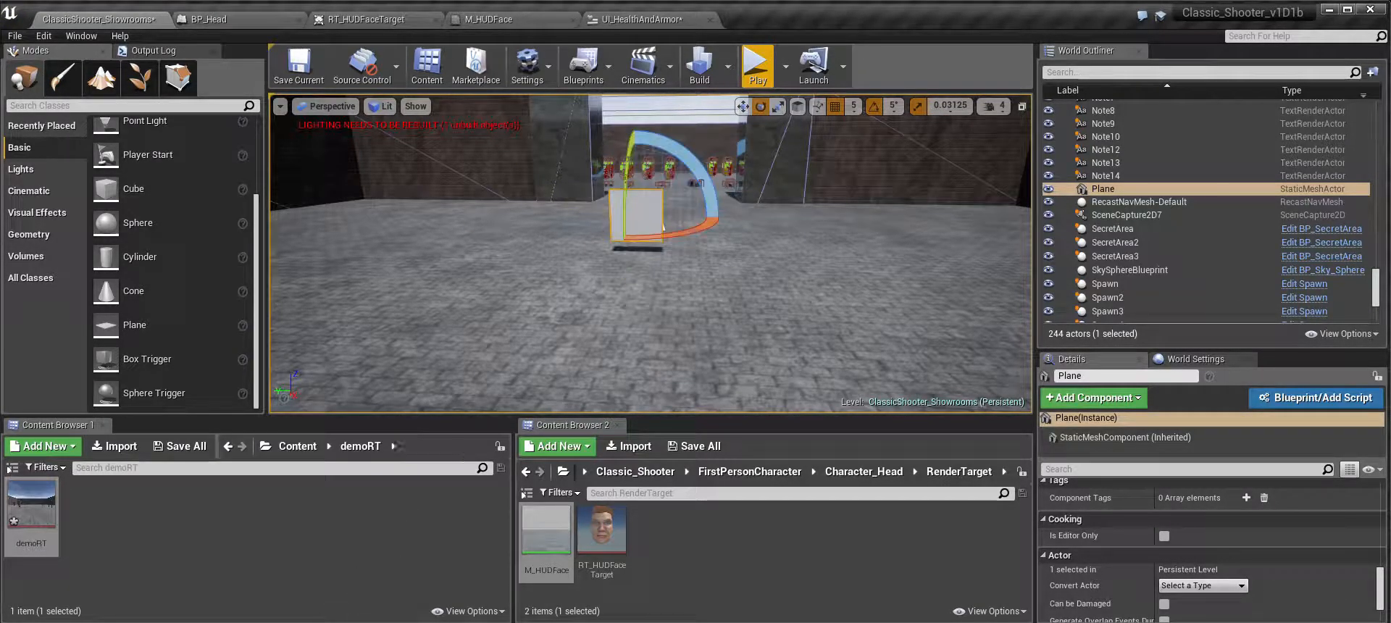
- Create a new material named demoMat in the demoRT content folder
{"action": "right_click", "coordinate": [176, 536]}
{"action": "left_click", "coordinate": [204, 290]}
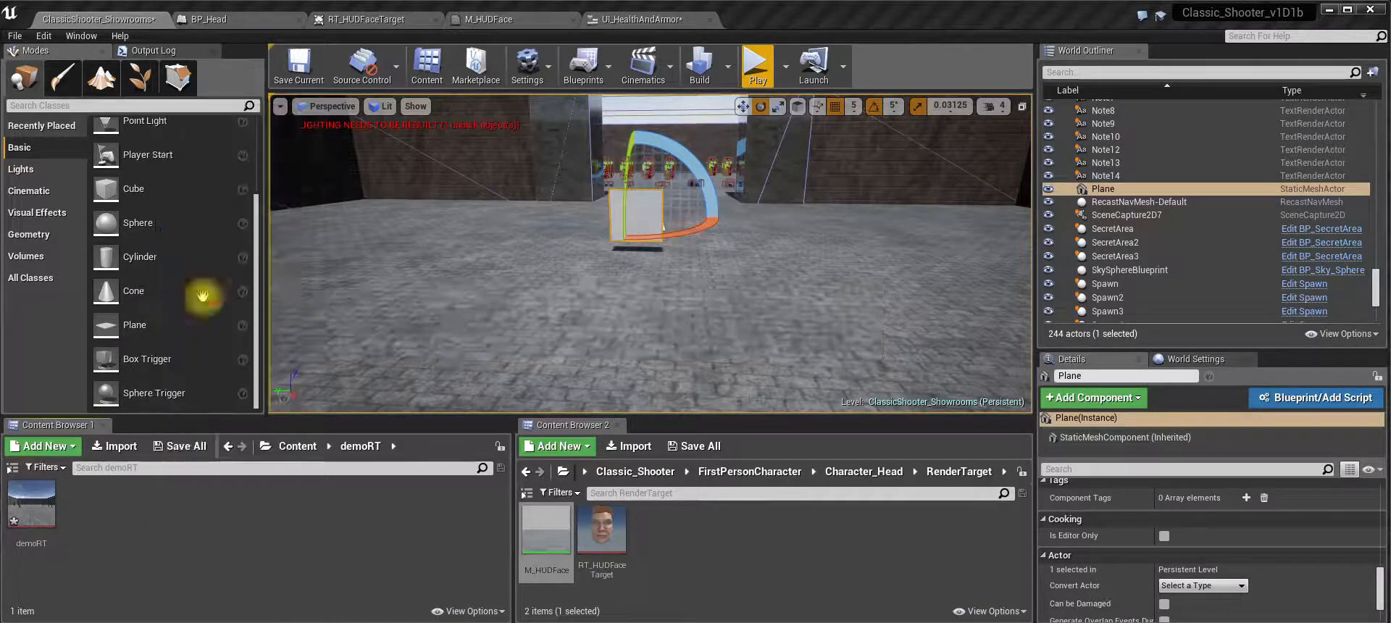
{"action": "type", "text": "mater"}
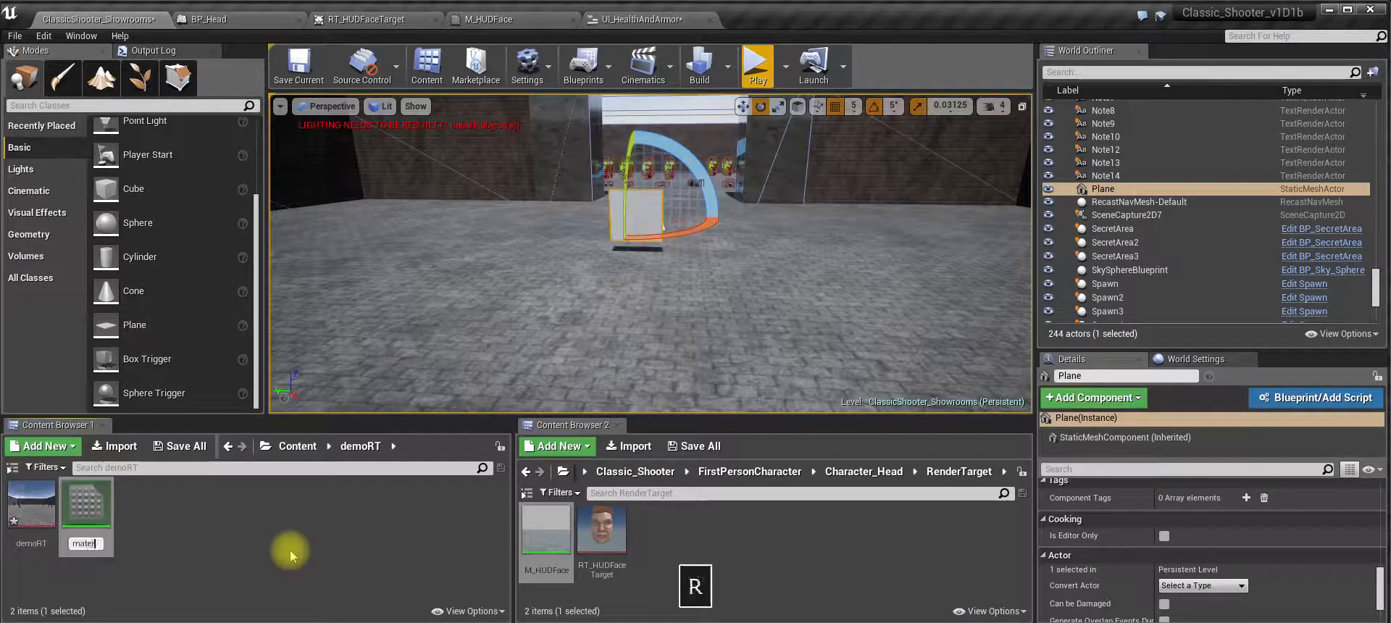
{"action": "key", "text": "ctrl+Left"}
{"action": "type", "text": "demo"}
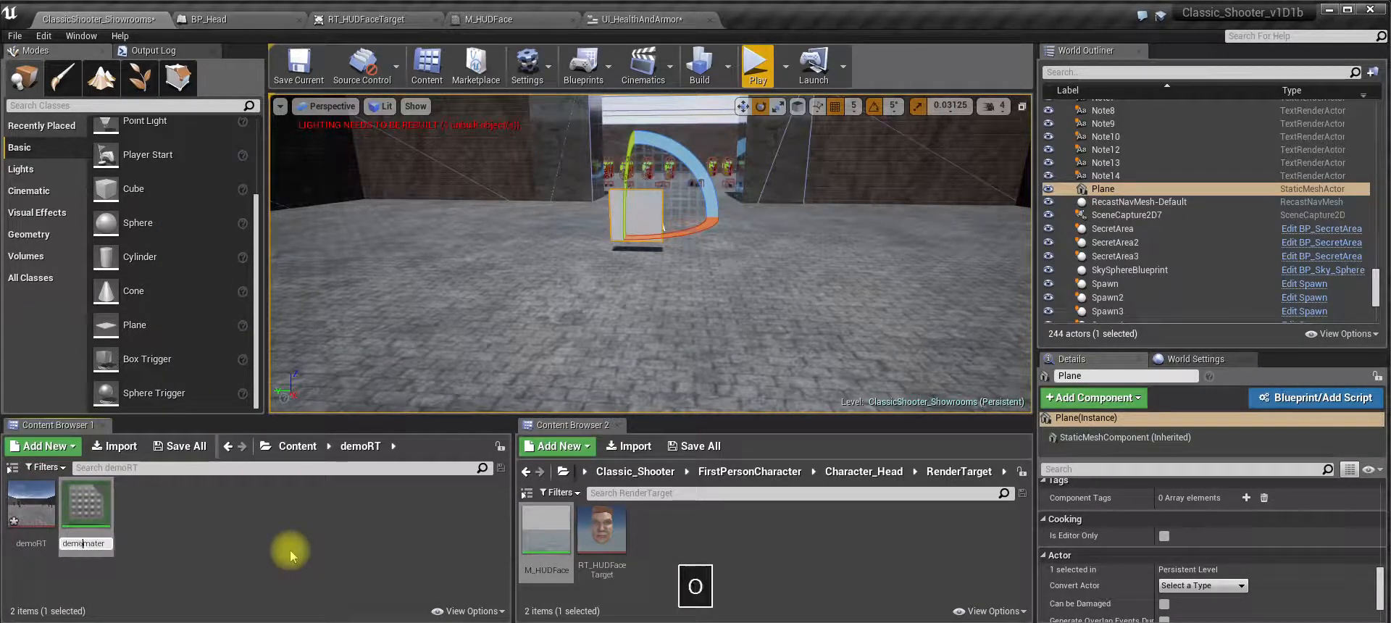
{"action": "key", "text": "ctrl+shift+Right"}
{"action": "type", "text": "Mat"}
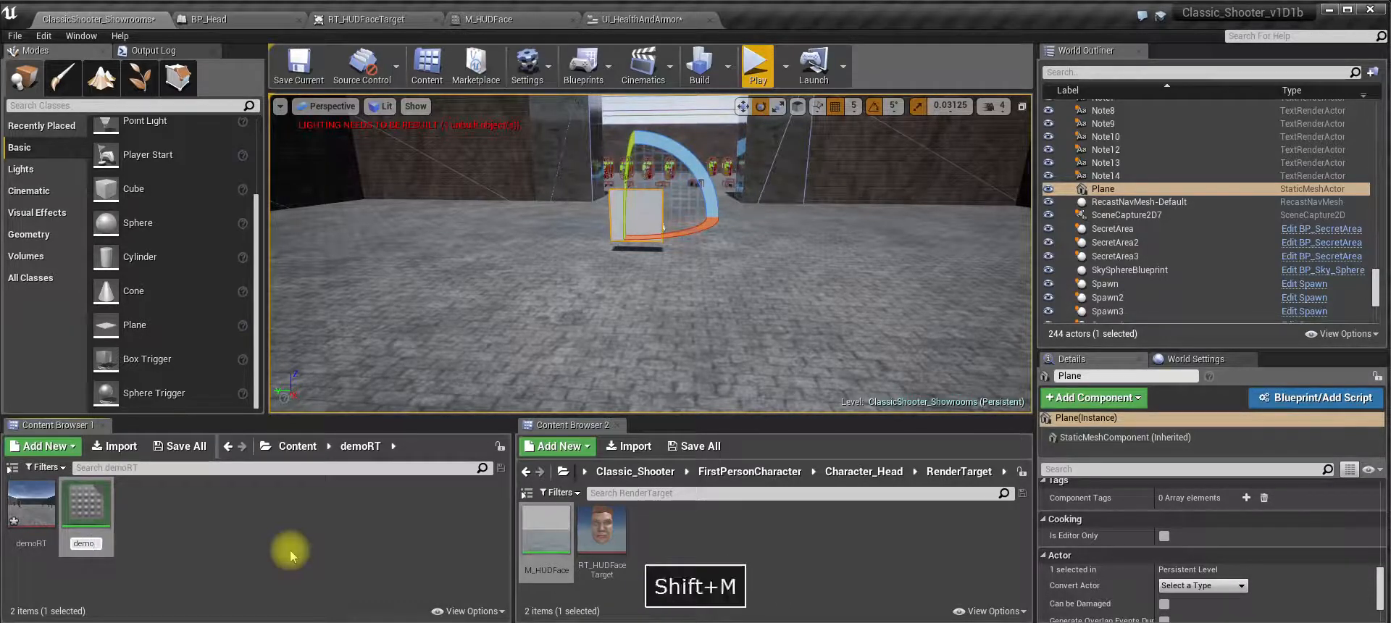
{"action": "key", "text": "Return"}
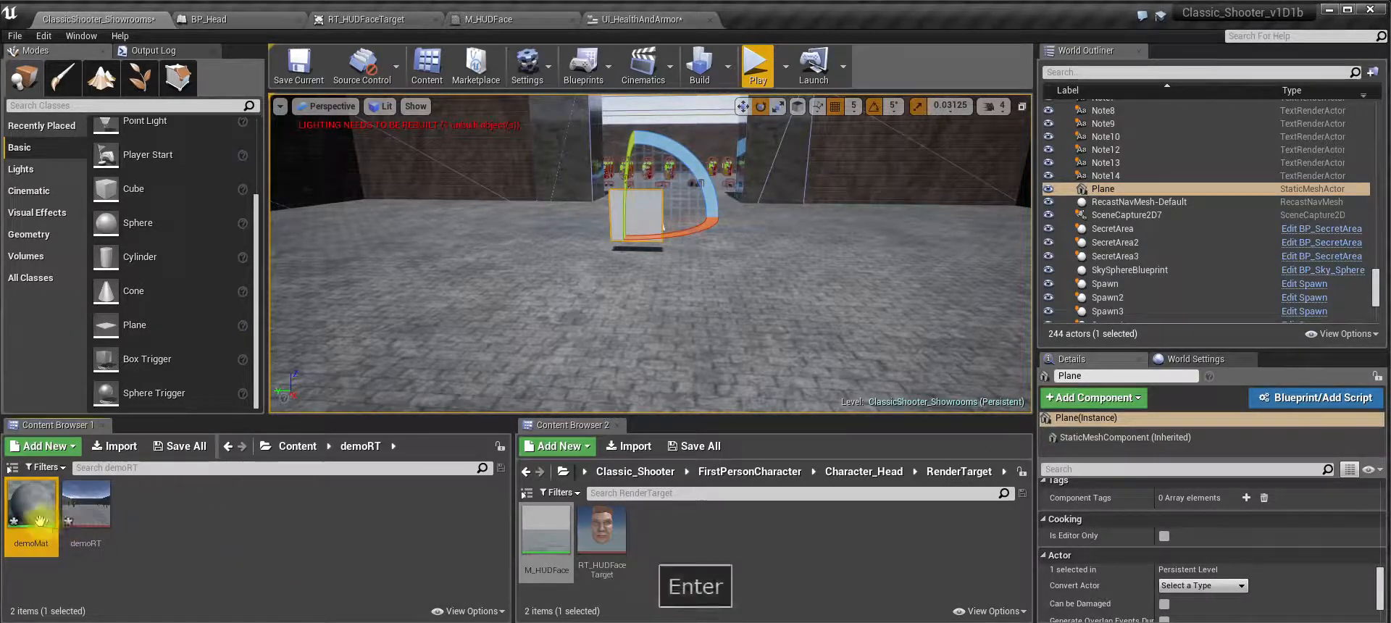
- In the demoMat material, add demoRT as a texture sample, connect its colour output to Base Color, and save
{"action": "mouse_move", "coordinate": [41, 506]}
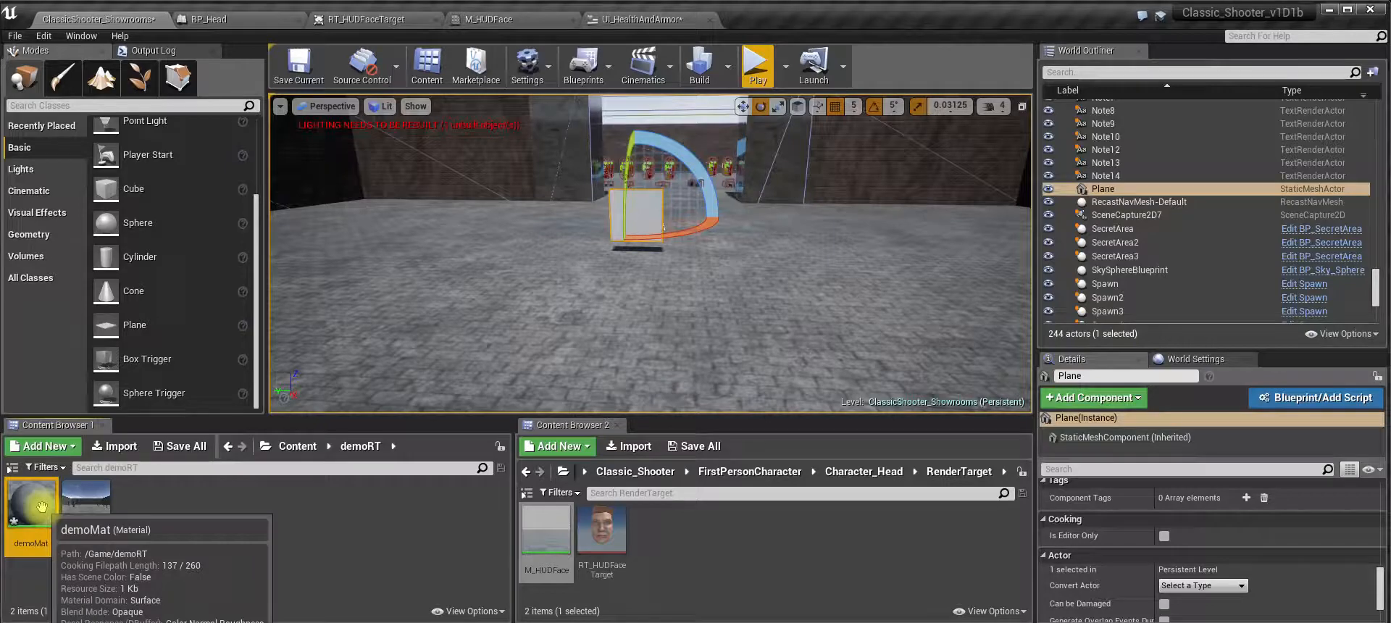
{"action": "double_click", "coordinate": [31, 505]}
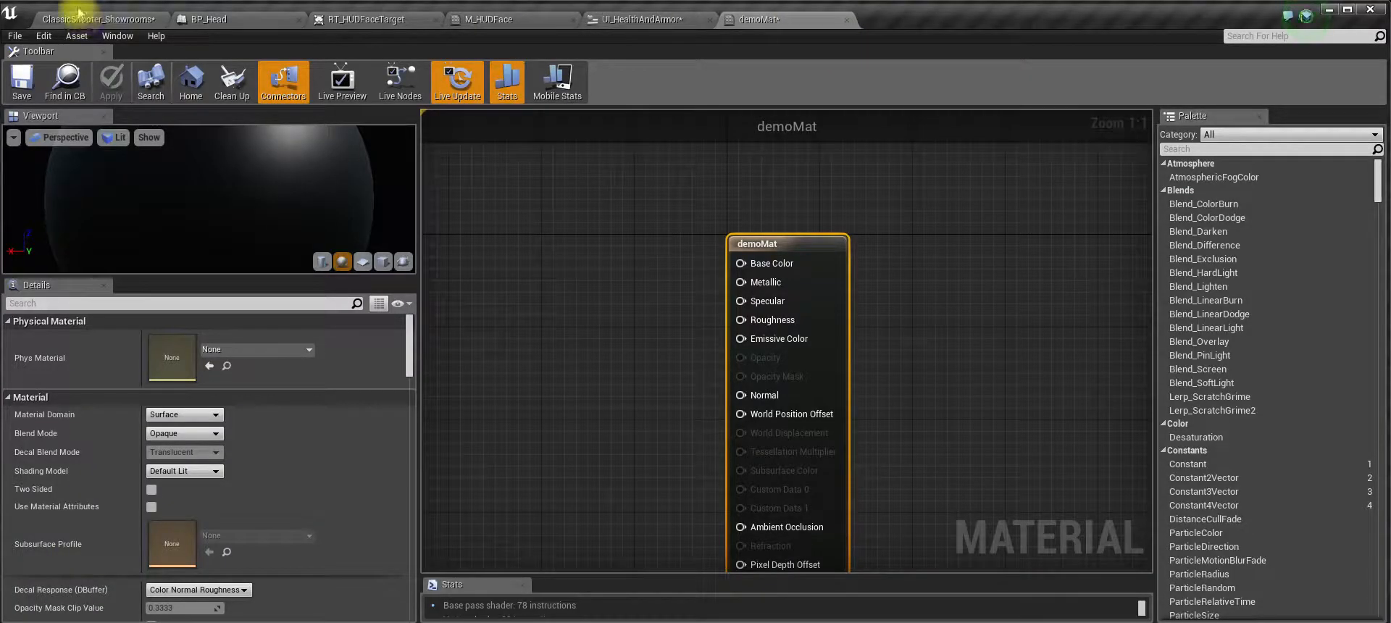
{"action": "left_click", "coordinate": [87, 19]}
{"action": "left_click_drag", "start_coordinate": [85, 511], "coordinate": [568, 258]}
{"action": "left_click_drag", "start_coordinate": [659, 277], "coordinate": [740, 263]}
{"action": "left_click", "coordinate": [124, 18]}
{"action": "left_click", "coordinate": [785, 18]}
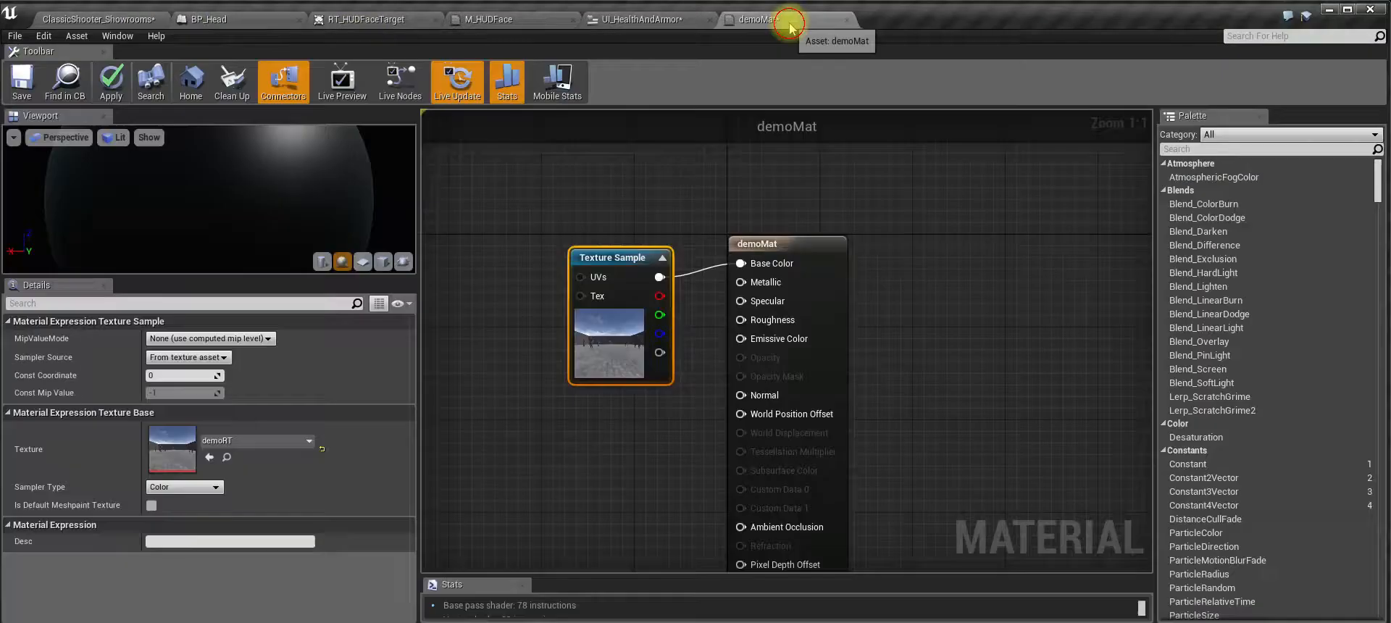
{"action": "key", "text": "ctrl+s"}
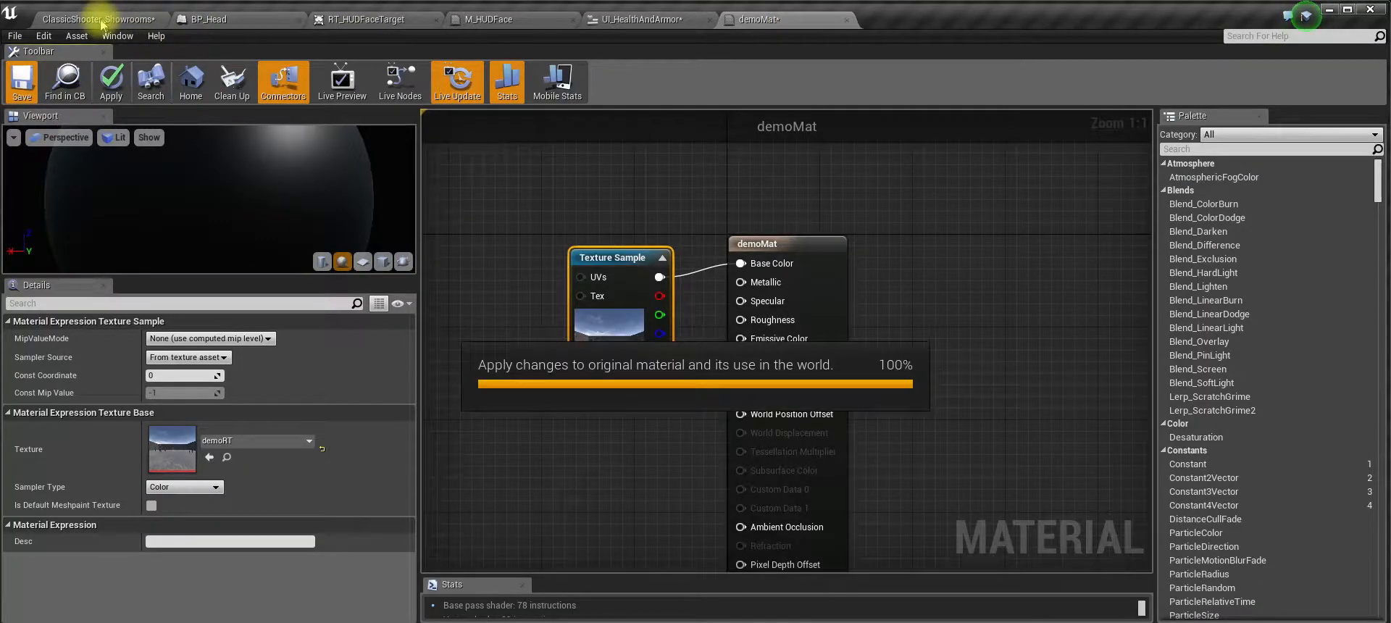
- Rename the demoRT render target as RT_demoRT in the content folder
{"action": "left_click", "coordinate": [98, 18]}
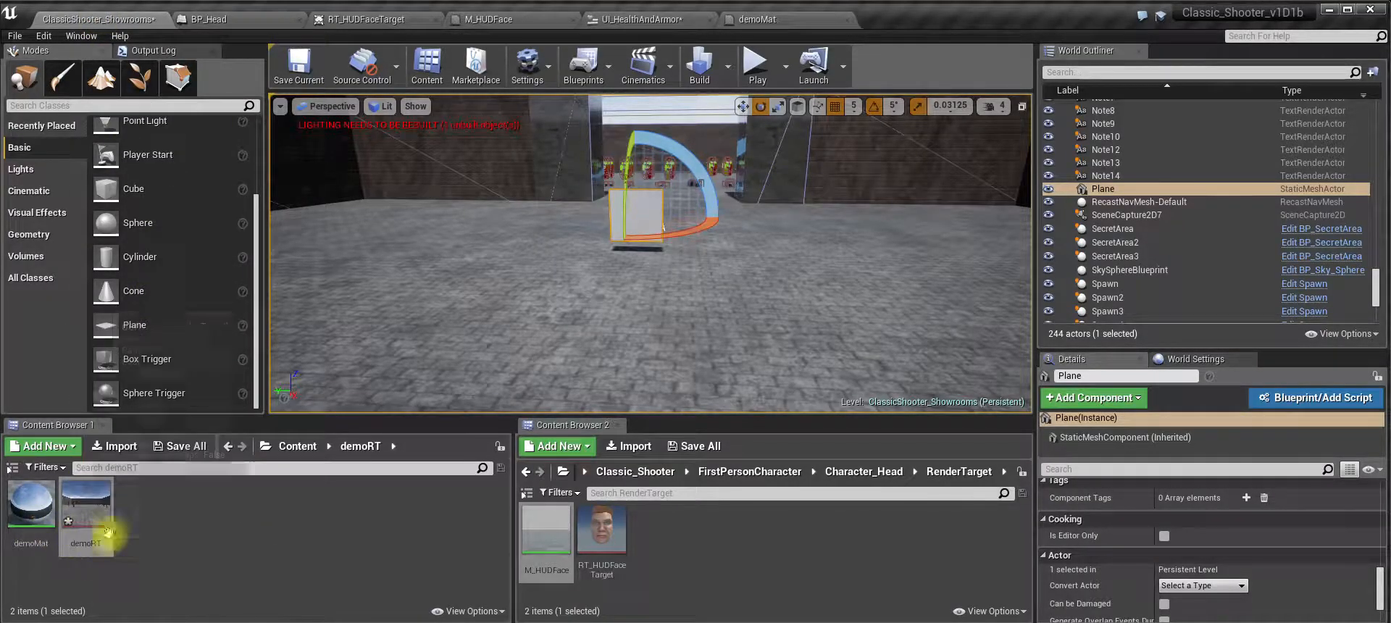
{"action": "key", "text": "F2"}
{"action": "key", "text": "ctrl+Left"}
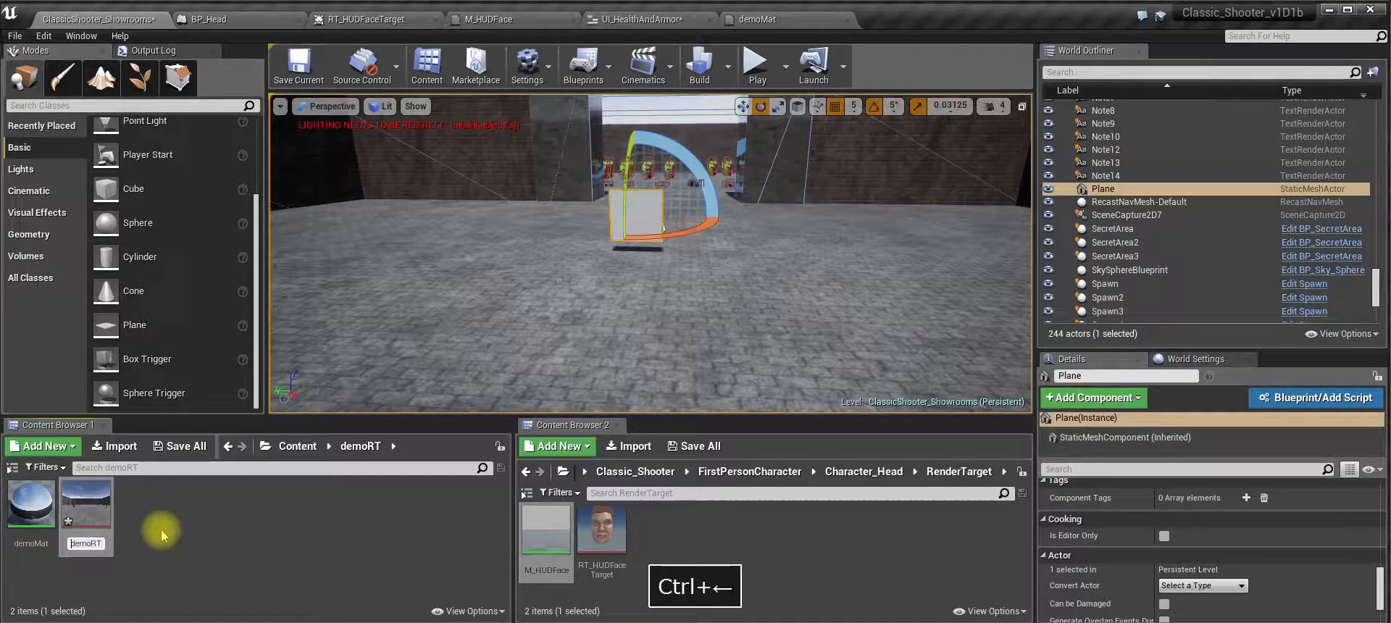
{"action": "type", "text": "RT_"}
{"action": "key", "text": "shift+Return"}
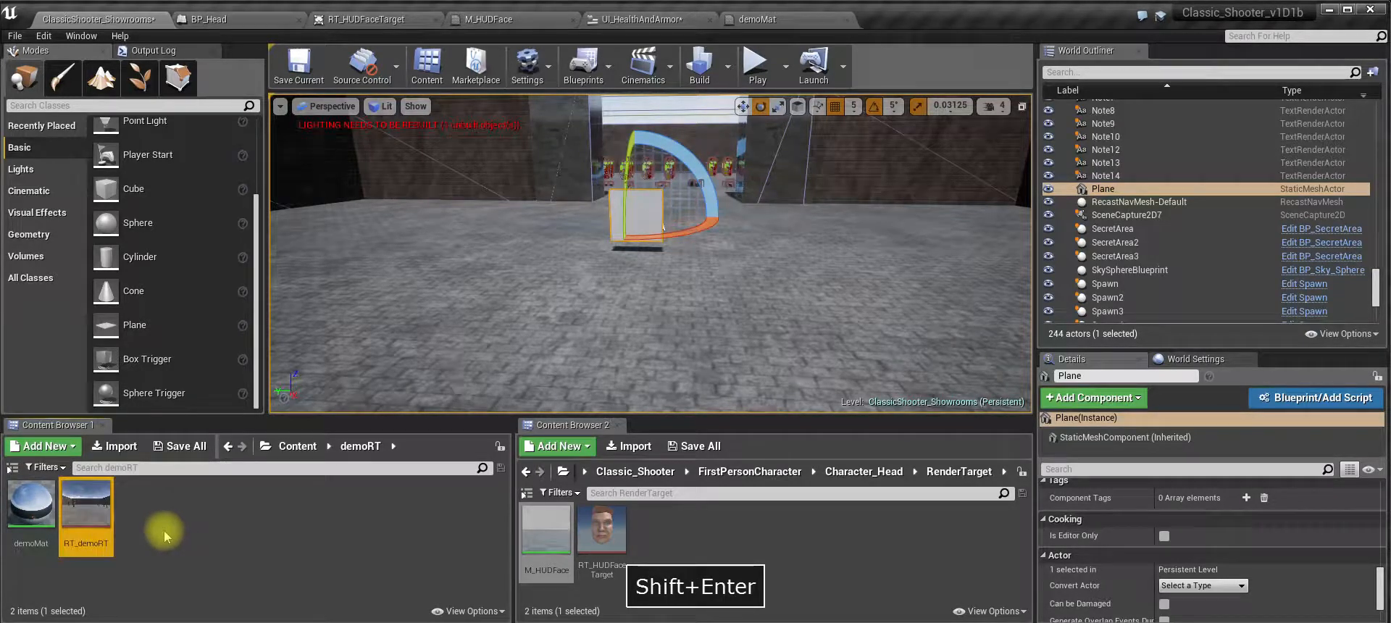
- Rename the demoMat material as M_demoMat
{"action": "left_click", "coordinate": [29, 516]}
{"action": "key", "text": "F2"}
{"action": "key", "text": "ctrl+Left"}
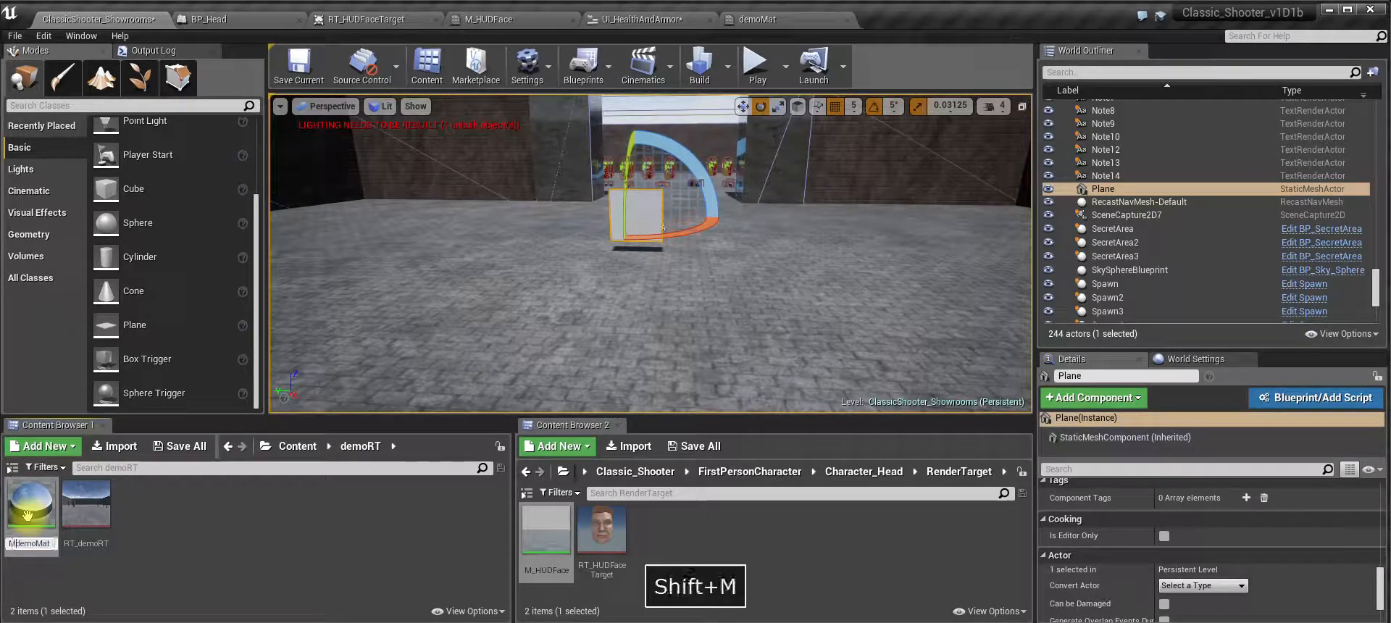
{"action": "type", "text": "M_"}
{"action": "key", "text": "Return"}
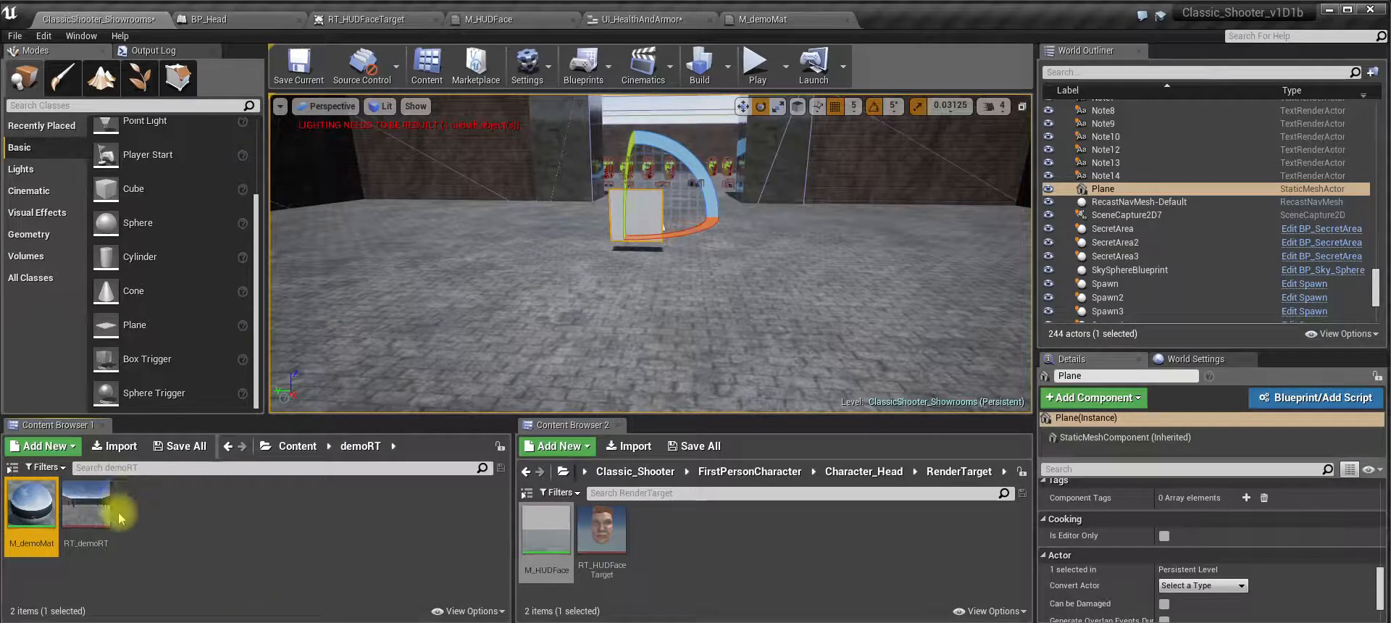
- Apply the M_demoMat material to the upright plane in the level
{"action": "mouse_move", "coordinate": [87, 519]}
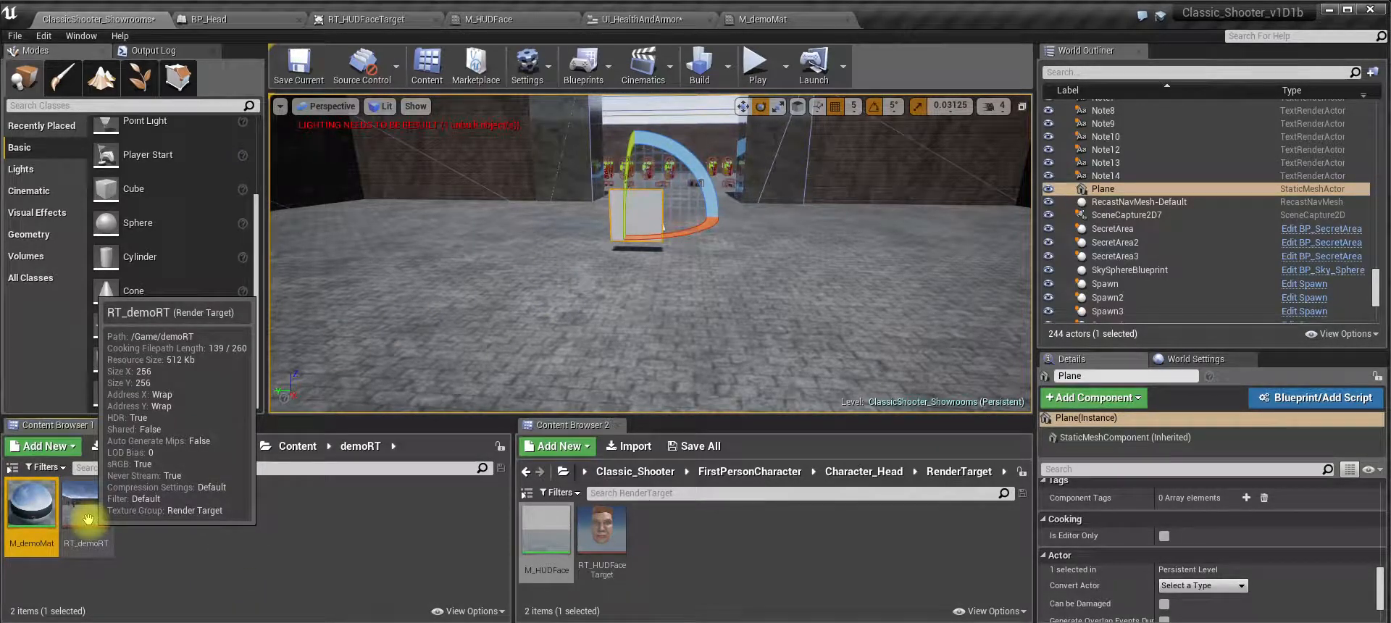
{"action": "left_click_drag", "start_coordinate": [87, 519], "coordinate": [162, 521]}
{"action": "key", "text": "Escape"}
{"action": "left_click_drag", "start_coordinate": [32, 505], "coordinate": [661, 226]}
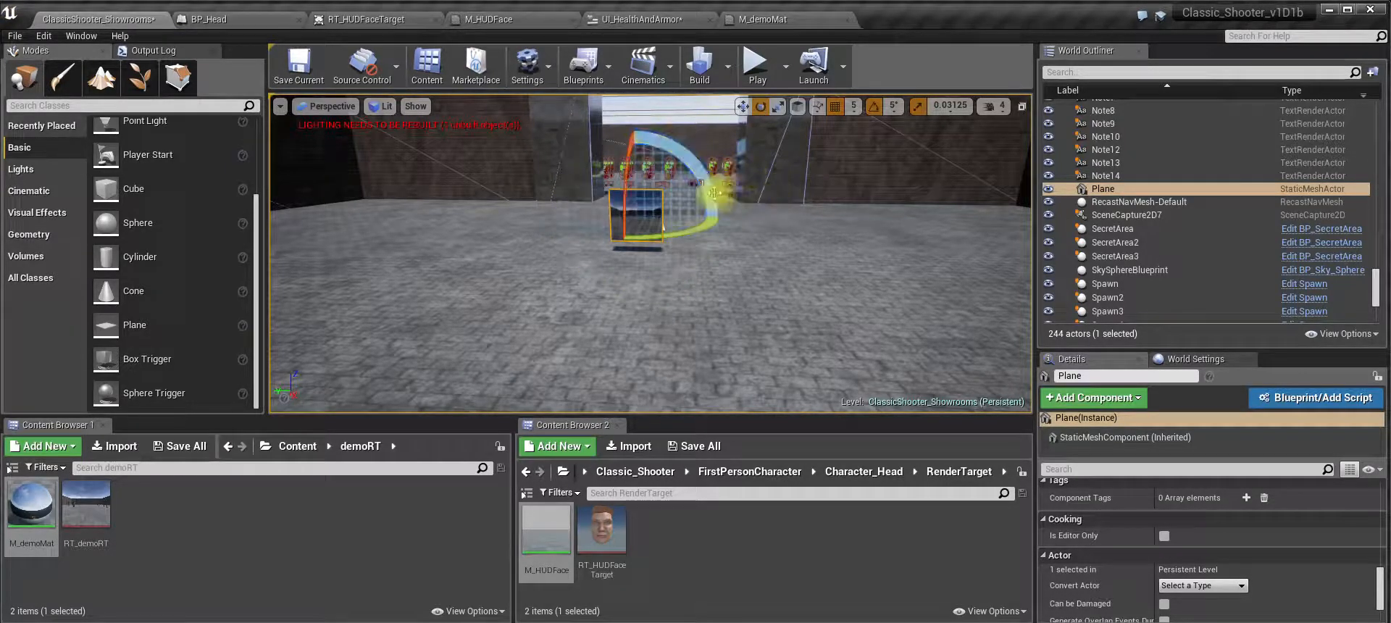
- Scale up the display plane and raise it above the floor
{"action": "key", "text": "r"}
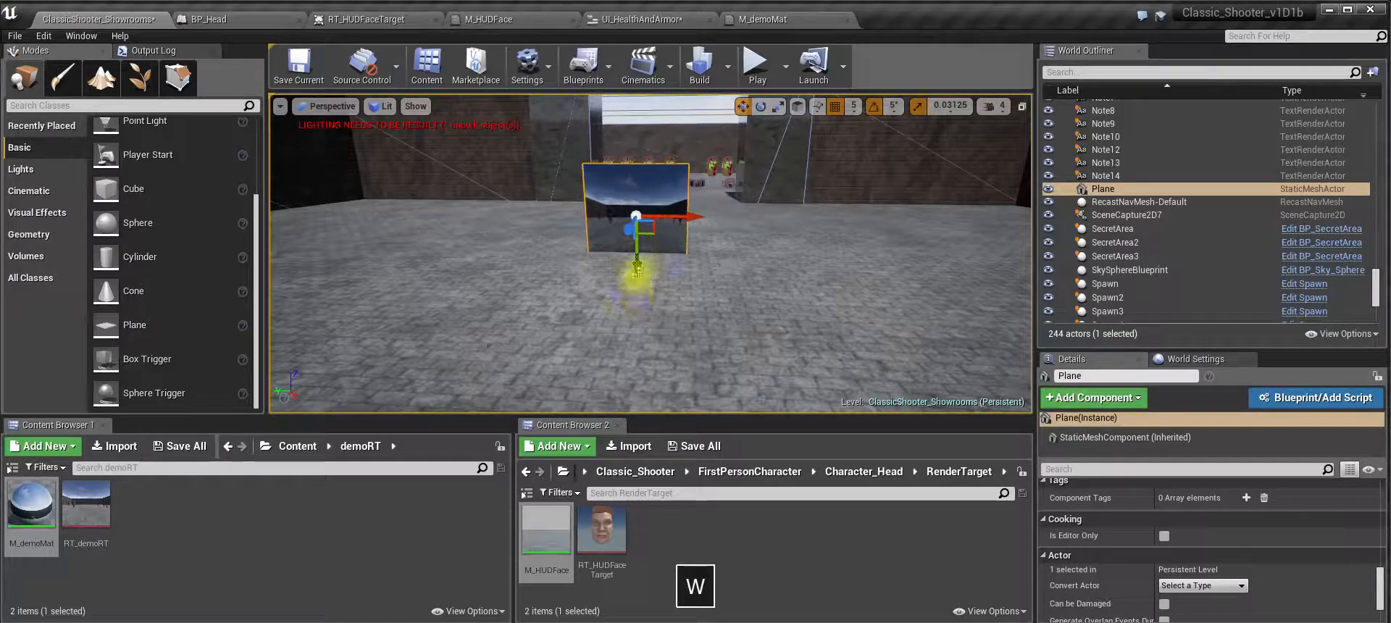
{"action": "left_click_drag", "start_coordinate": [638, 270], "coordinate": [637, 240]}
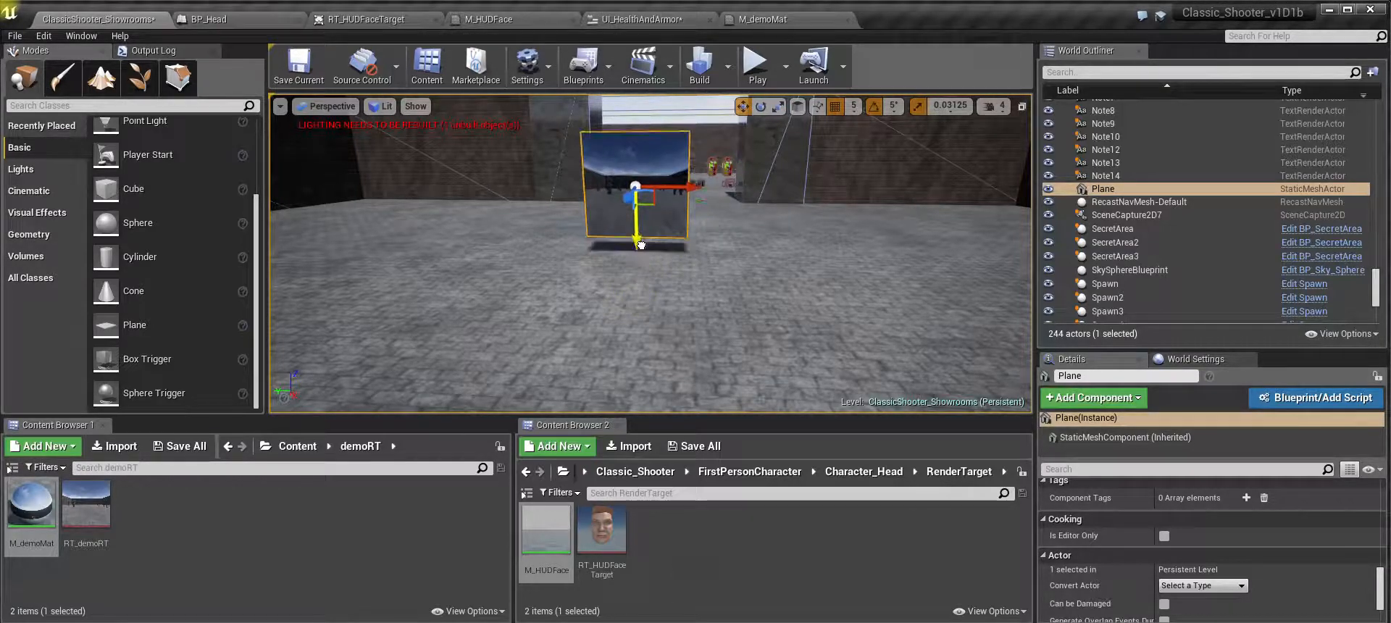
- Play the level and walk around the plane to examine the scene capture image from several angles
{"action": "left_click", "coordinate": [777, 42]}
{"action": "key", "text": "w"}
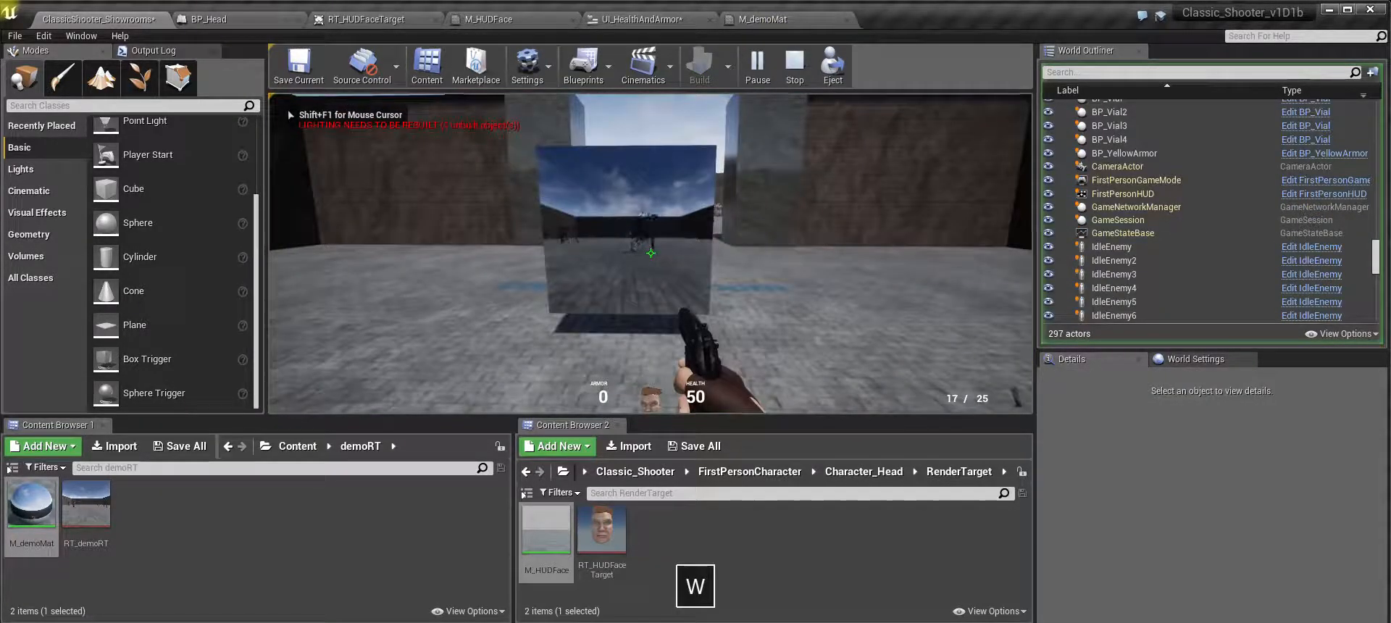
{"action": "key", "text": "a"}
{"action": "key", "text": "w"}
{"action": "key", "text": "d"}
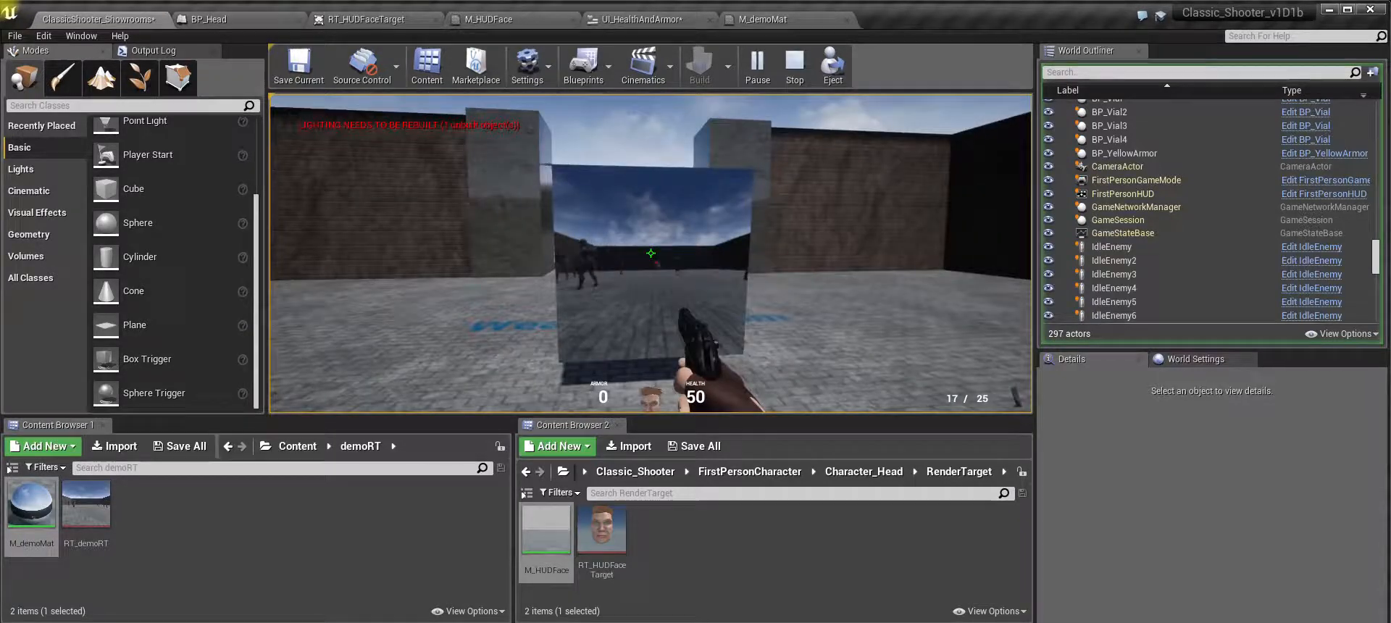
{"action": "key", "text": "a"}
{"action": "key", "text": "w"}
{"action": "key", "text": "d"}
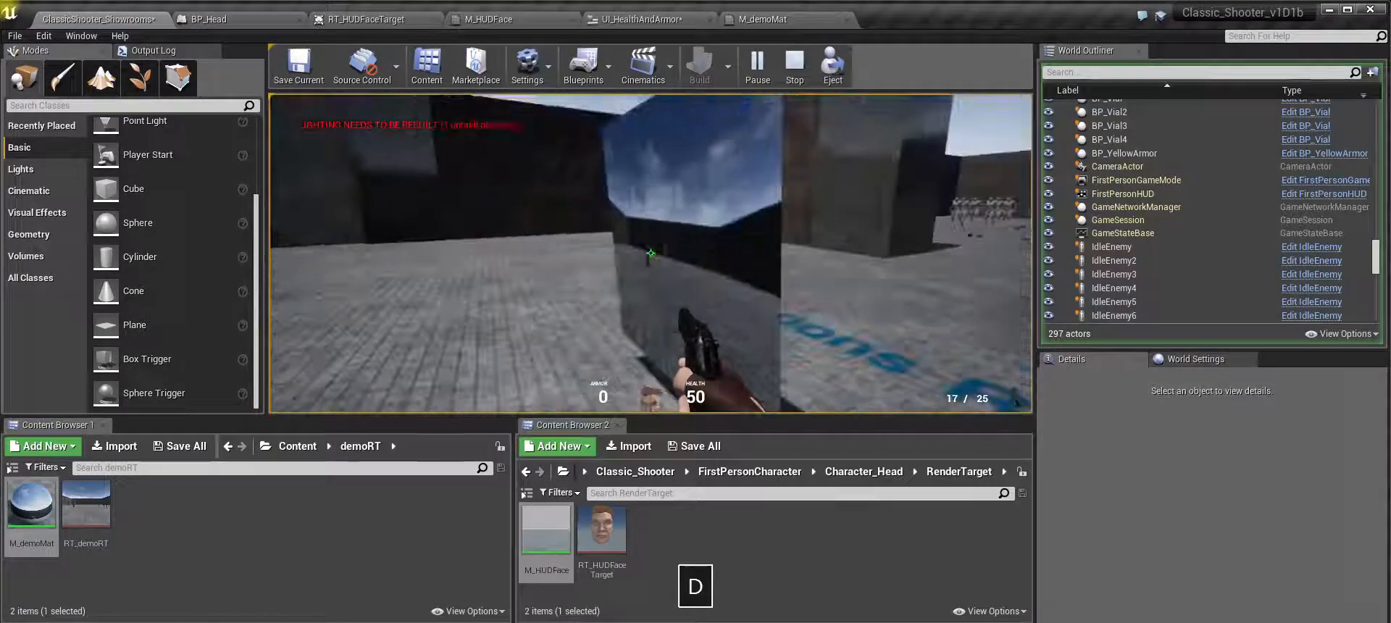
{"action": "key", "text": "a"}
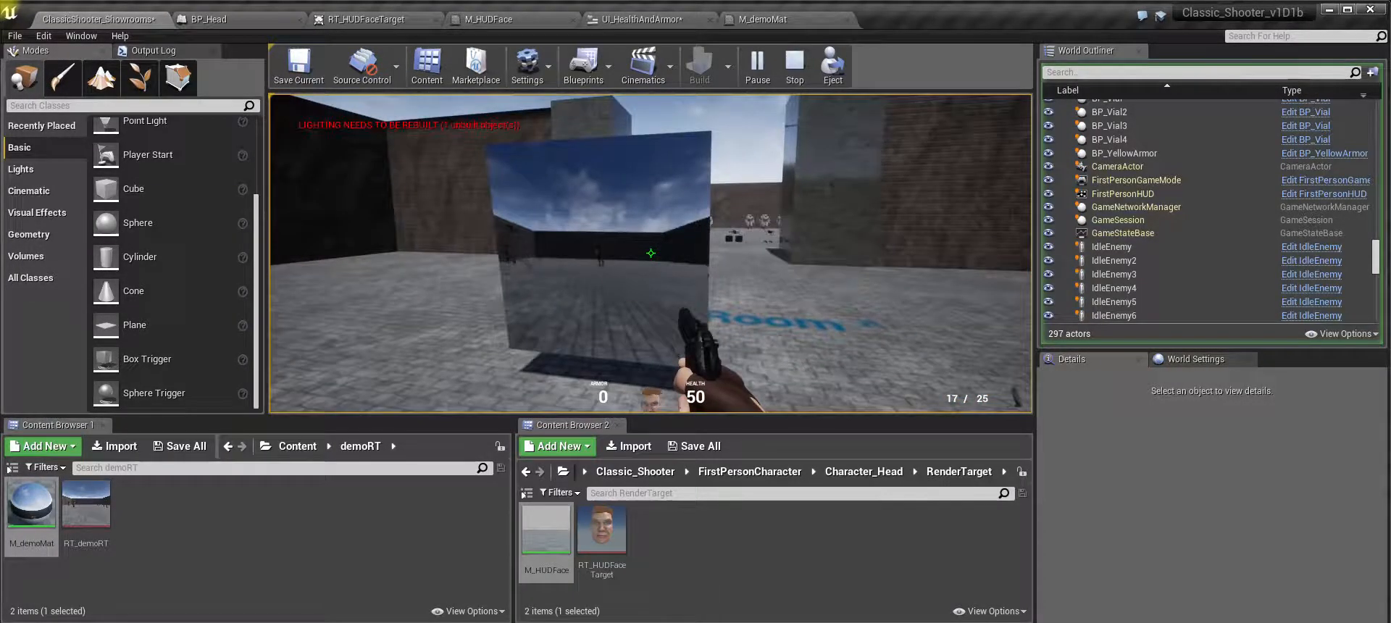
{"action": "key", "text": "Escape"}
- Rotate the display plane slightly and play the level again to check the captured image on it
{"action": "key", "text": "e"}
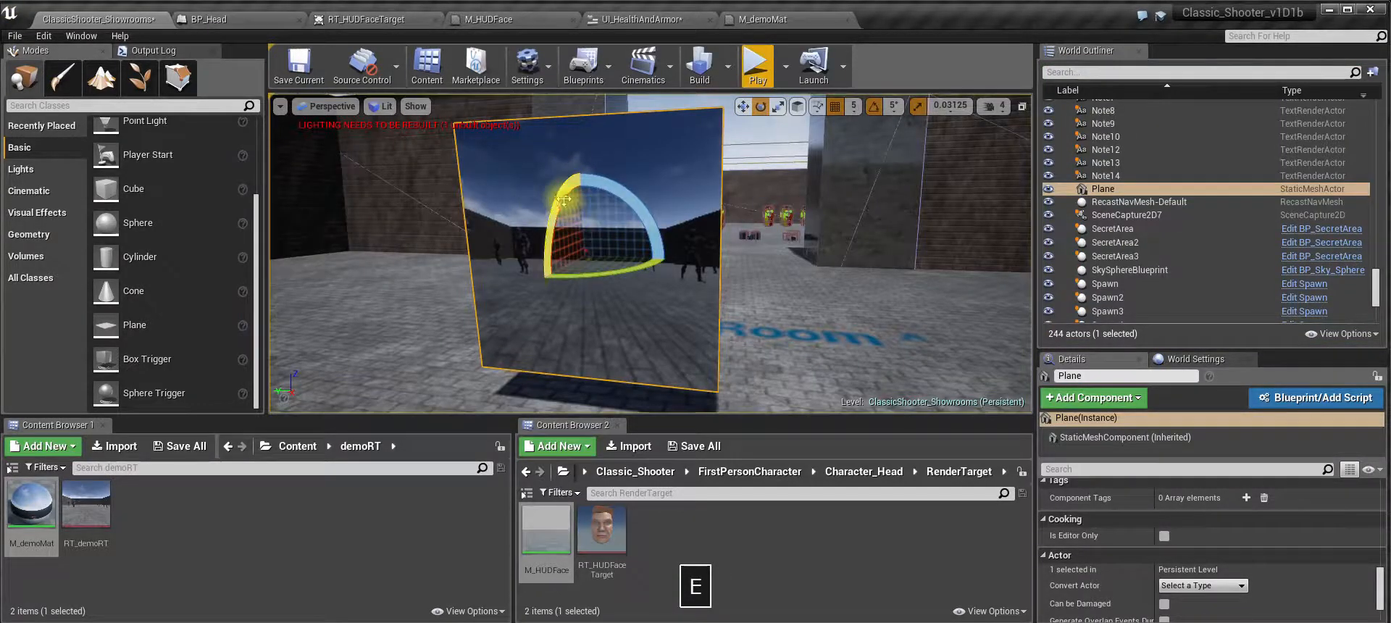
{"action": "left_click_drag", "start_coordinate": [548, 263], "coordinate": [544, 273]}
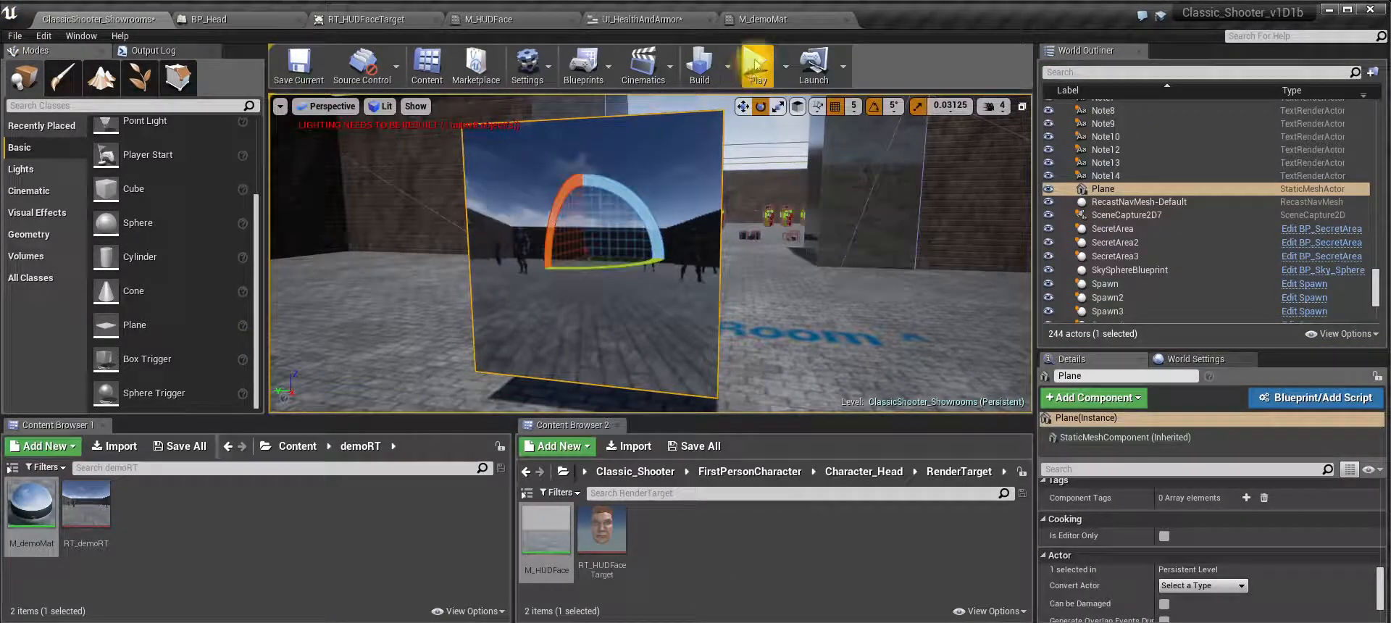
{"action": "left_click", "coordinate": [757, 65]}
{"action": "key", "text": "w"}
{"action": "key", "text": "a"}
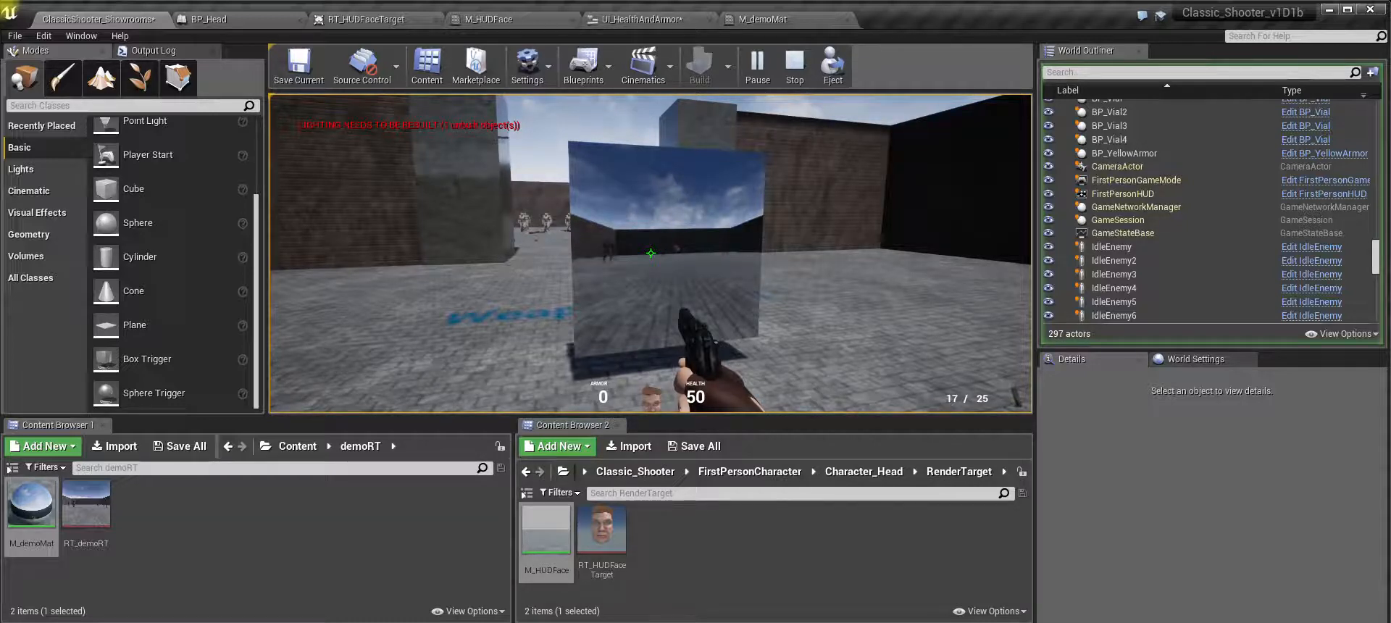
{"action": "key", "text": "Escape"}
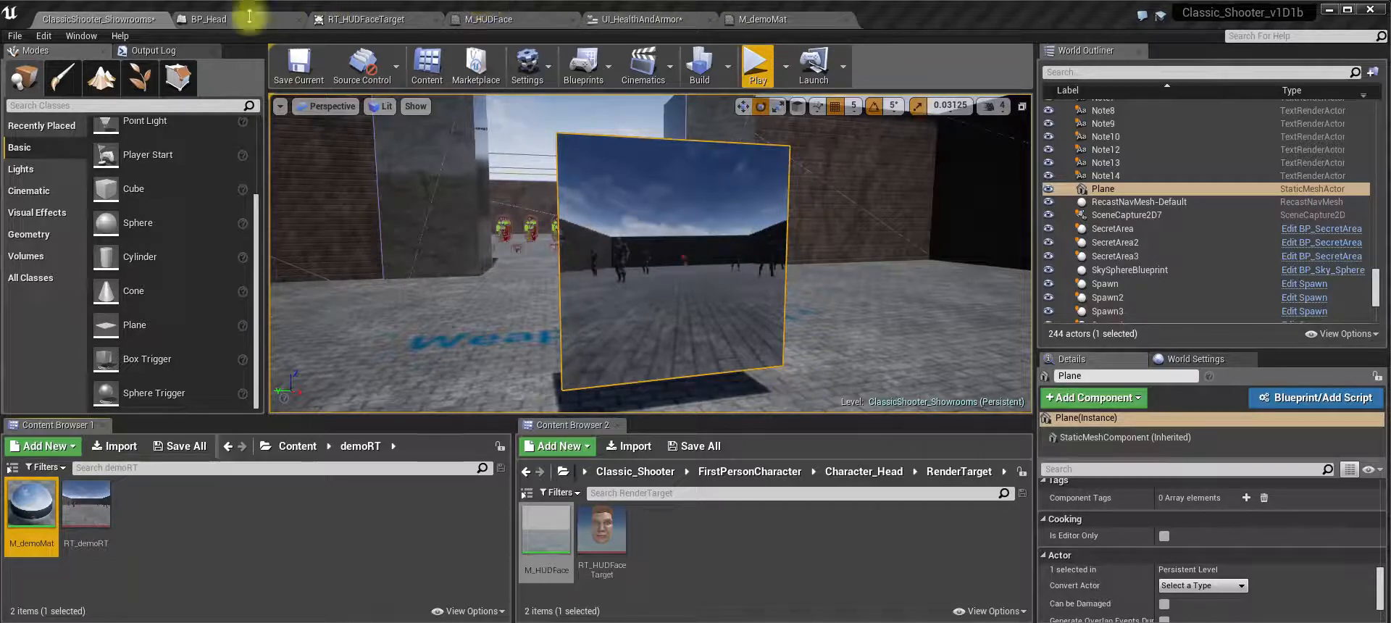
- Go back to the BP_Head blueprint to examine its head and scene capture setup
{"action": "left_click", "coordinate": [216, 23]}
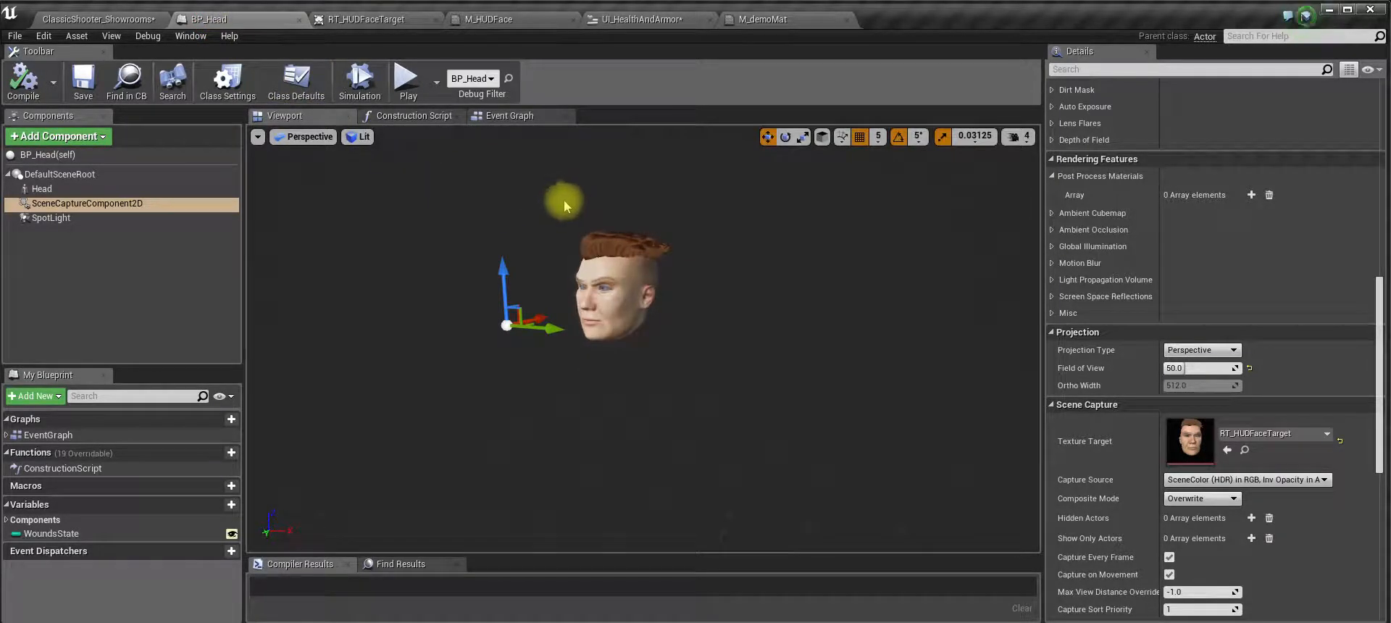